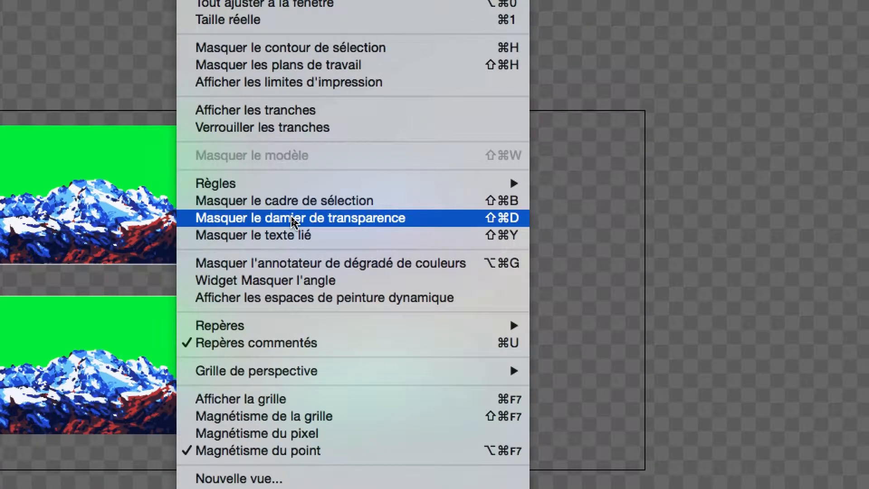
Hide the transparency grid and extend the artboard's right edge to a width of about 1619 mm.
{"action": "left_click", "coordinate": [292, 218]}
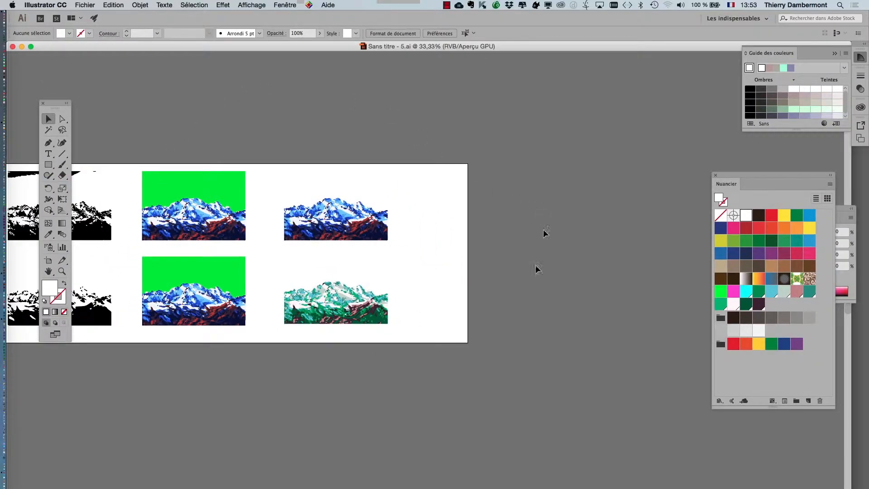
{"action": "left_click_drag", "start_coordinate": [291, 190], "coordinate": [250, 184]}
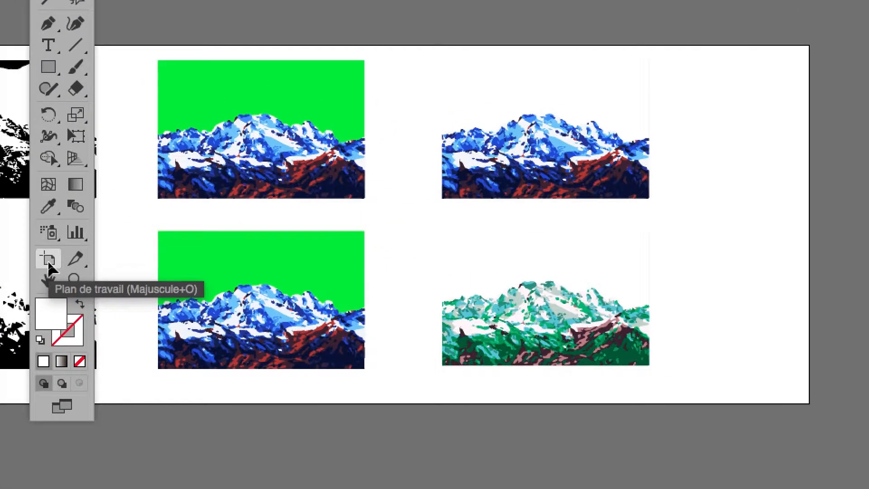
{"action": "left_click", "coordinate": [48, 260]}
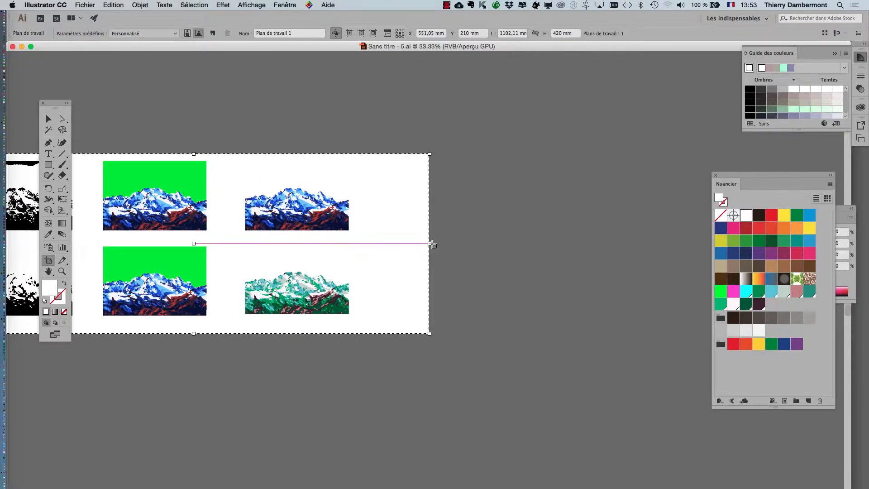
{"action": "left_click_drag", "start_coordinate": [431, 244], "coordinate": [651, 256]}
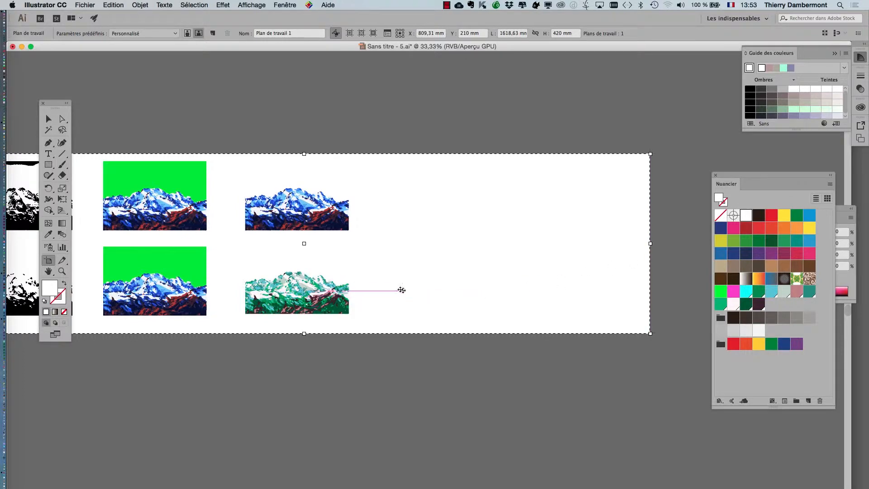
{"action": "scroll", "coordinate": [399, 308], "scroll_direction": "down", "scroll_amount": 1}
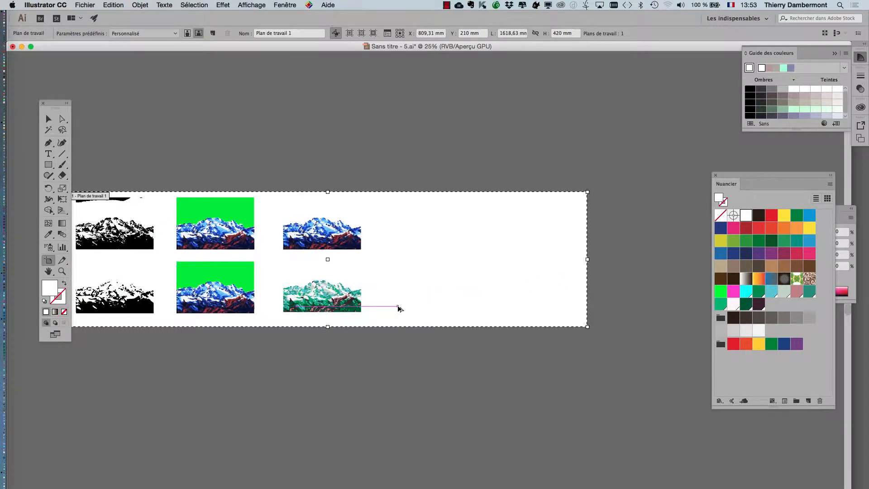
{"action": "key", "text": "super+equal"}
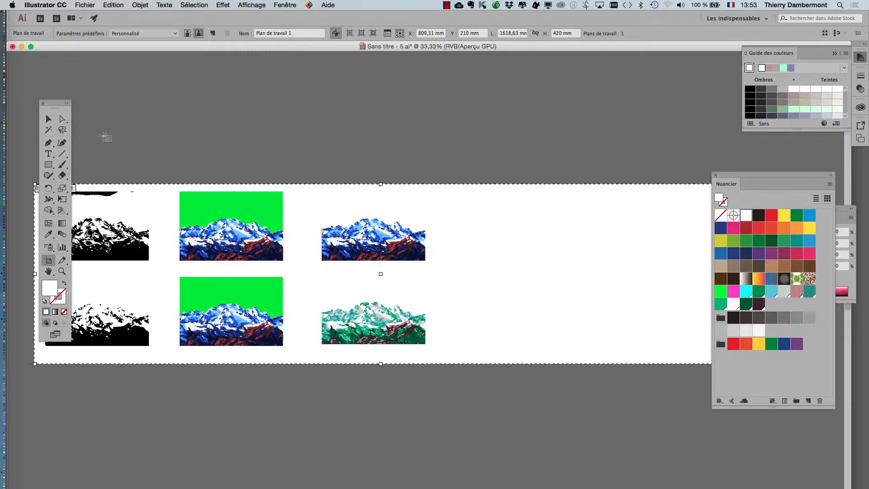
{"action": "scroll", "coordinate": [258, 156], "scroll_direction": "right", "scroll_amount": 5}
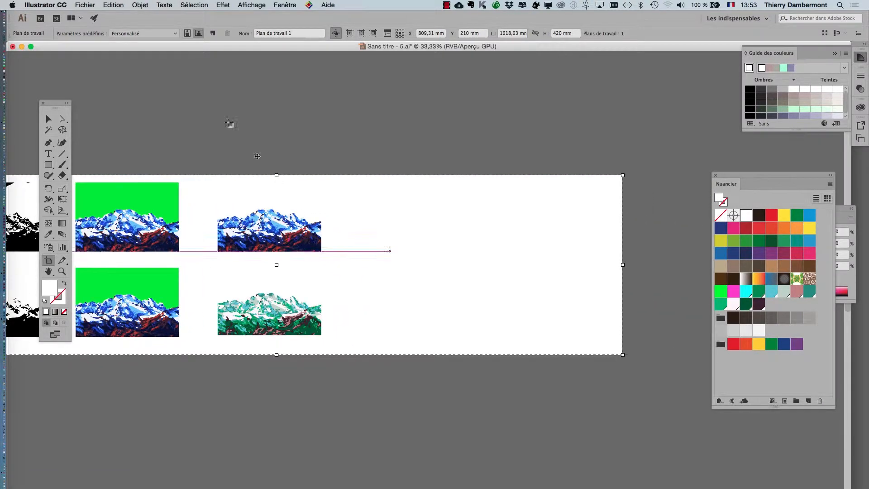
Duplicate the green mountain illustration and place the copy in the upper row, to the right of the blue mountain.
{"action": "left_click", "coordinate": [49, 119]}
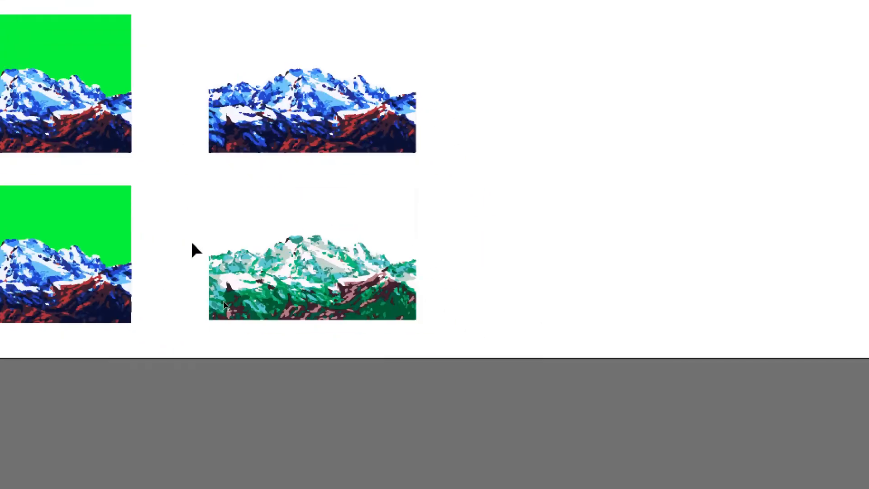
{"action": "left_click", "coordinate": [244, 274]}
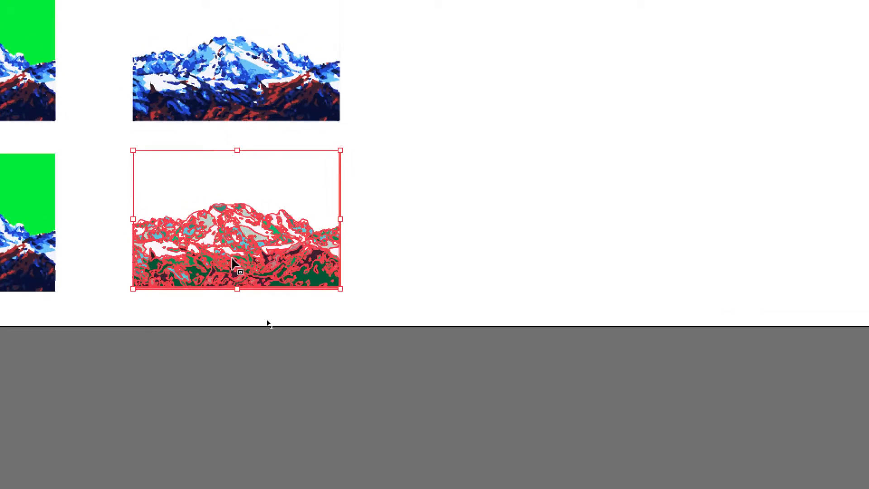
{"action": "left_click_drag", "start_coordinate": [224, 264], "coordinate": [504, 266]}
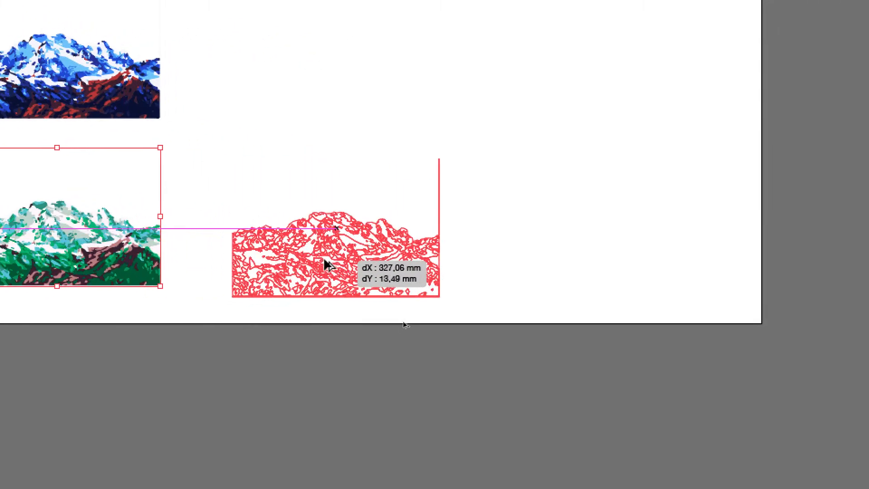
{"action": "left_click_drag", "start_coordinate": [327, 264], "coordinate": [333, 95]}
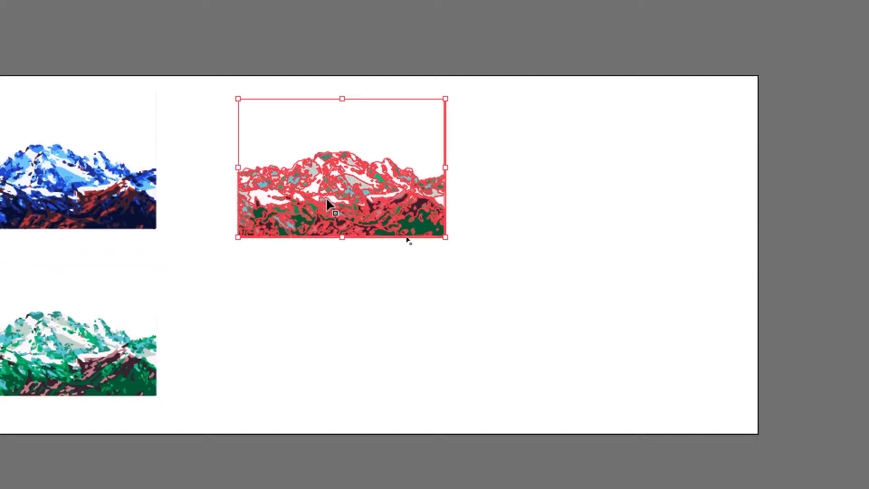
{"action": "key", "text": "a"}
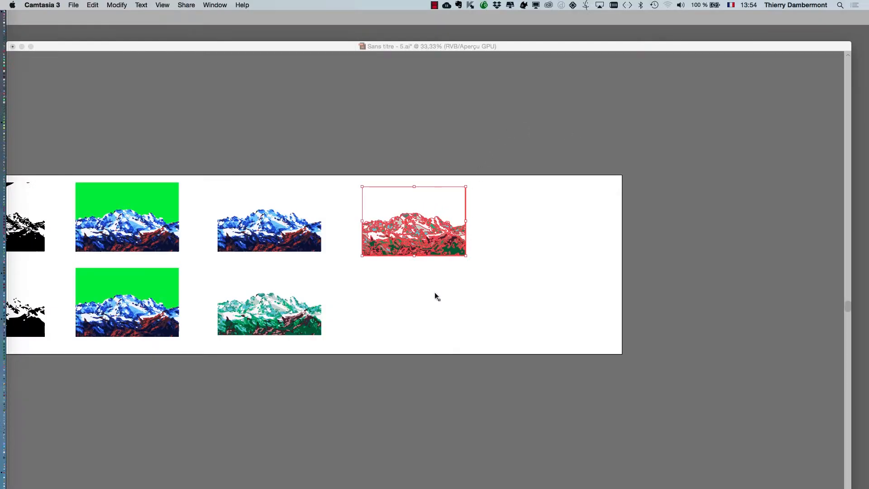
{"action": "left_click", "coordinate": [421, 273]}
Hide the selection edges while the copied green mountain is selected, leaving only its bounding box shown.
{"action": "scroll", "coordinate": [399, 228], "scroll_direction": "up", "scroll_amount": 3}
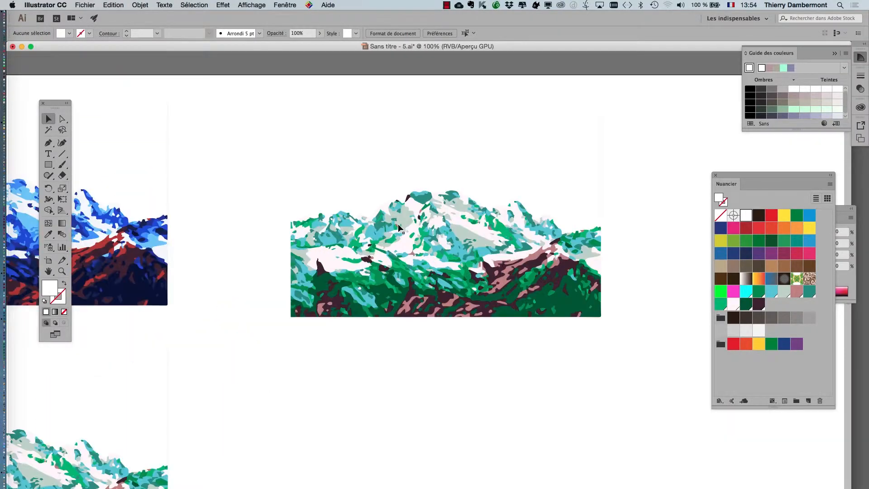
{"action": "left_click", "coordinate": [430, 236]}
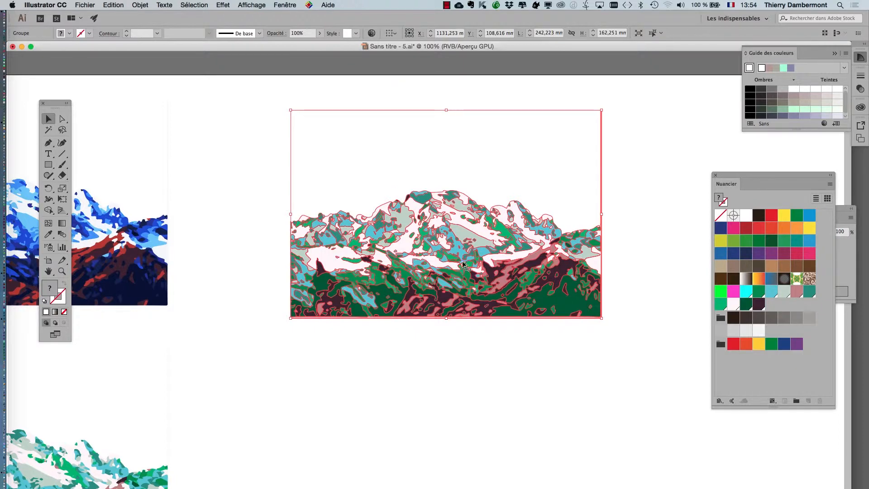
{"action": "scroll", "coordinate": [462, 269], "scroll_direction": "up", "scroll_amount": 3}
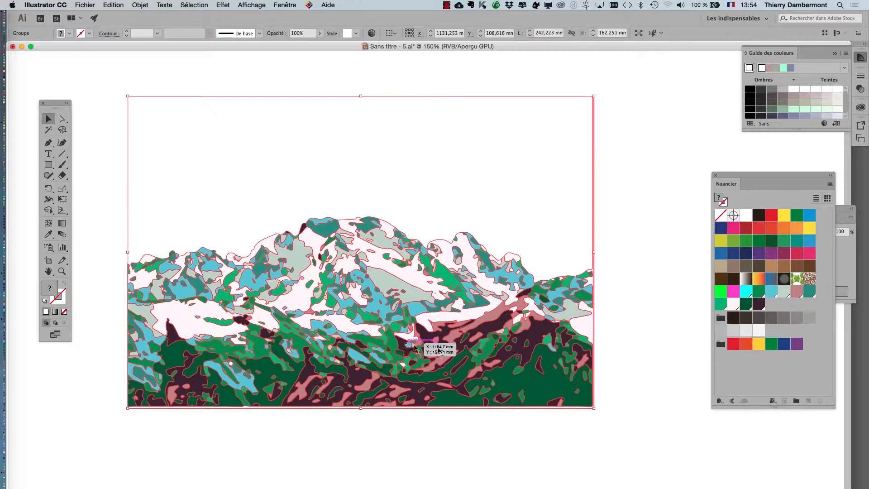
{"action": "left_click", "coordinate": [266, 5]}
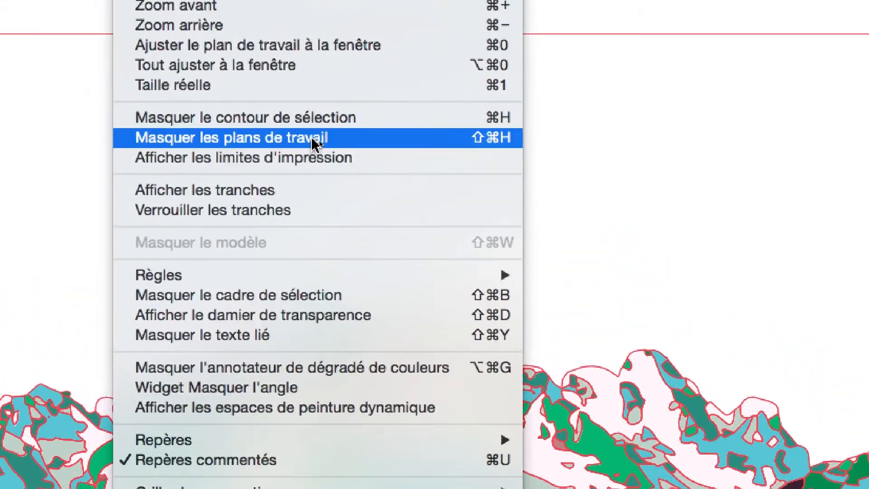
{"action": "left_click", "coordinate": [372, 117]}
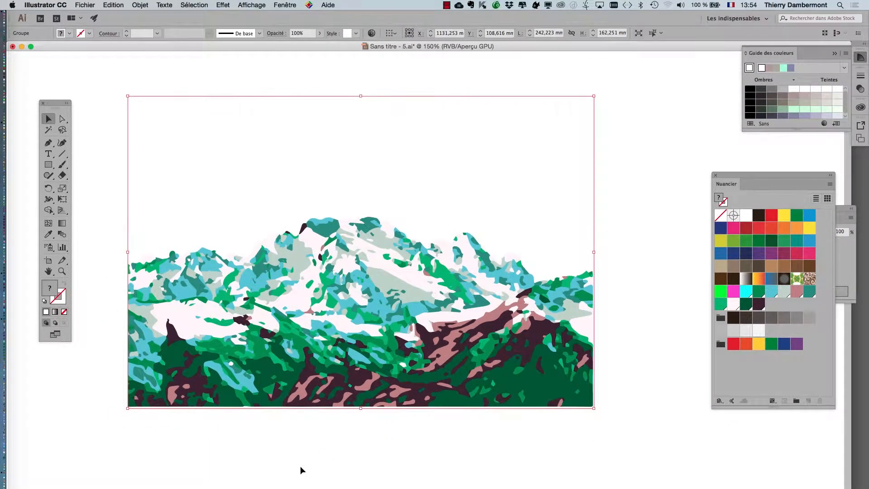
{"action": "key", "text": "super+1"}
{"action": "left_click", "coordinate": [661, 481]}
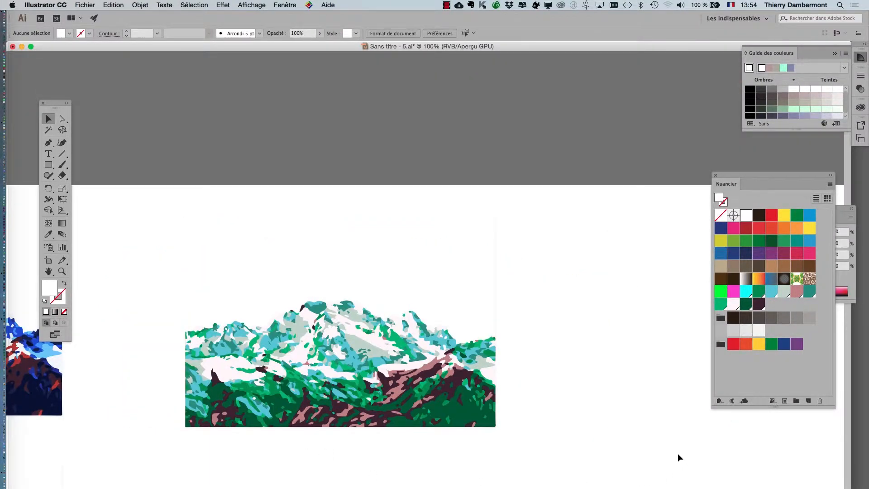
Select the copied green mountain and open its colour balance correction, keeping the dialog clear of the artwork.
{"action": "left_click", "coordinate": [495, 402]}
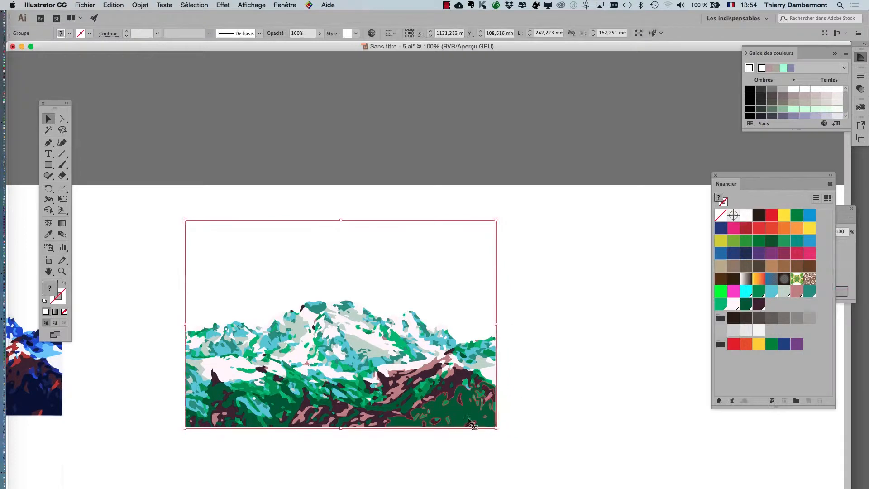
{"action": "scroll", "coordinate": [330, 336], "scroll_direction": "up", "scroll_amount": 1}
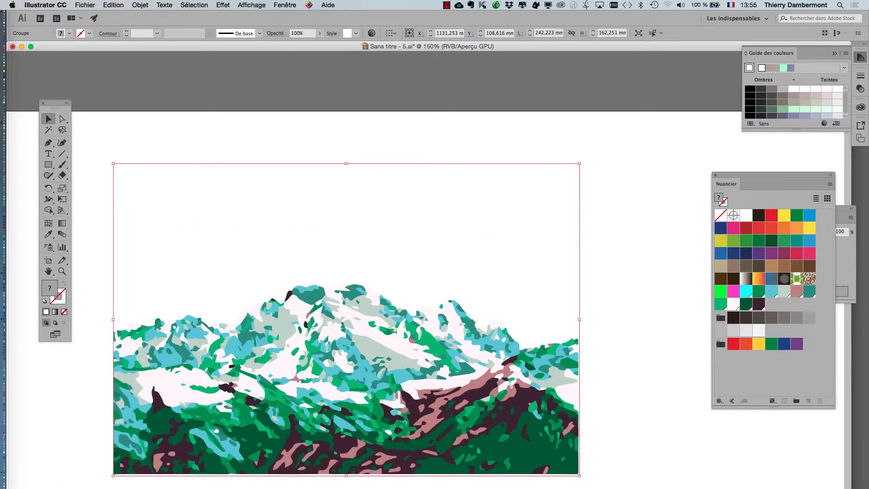
{"action": "left_click_drag", "start_coordinate": [659, 472], "coordinate": [681, 417]}
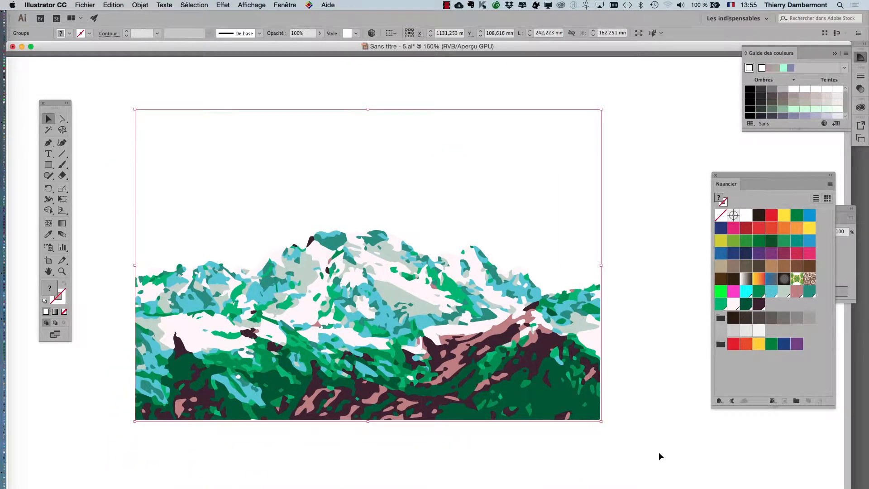
{"action": "left_click_drag", "start_coordinate": [530, 308], "coordinate": [482, 259]}
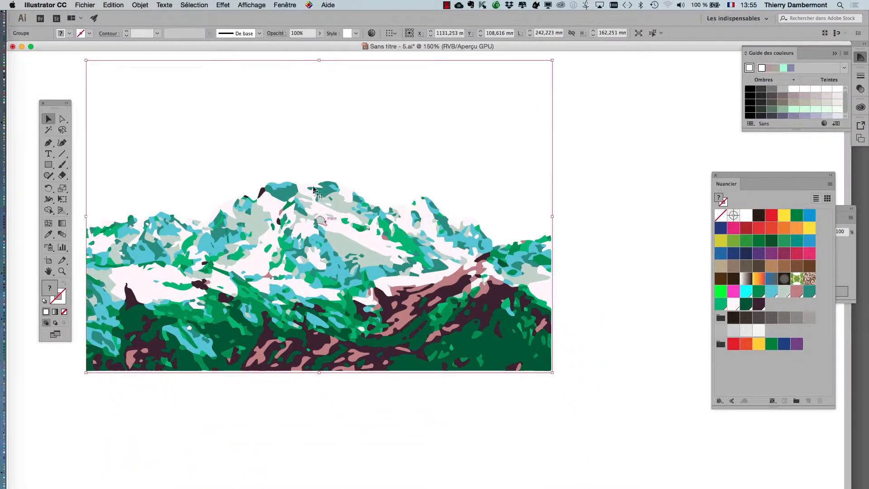
{"action": "left_click", "coordinate": [112, 5]}
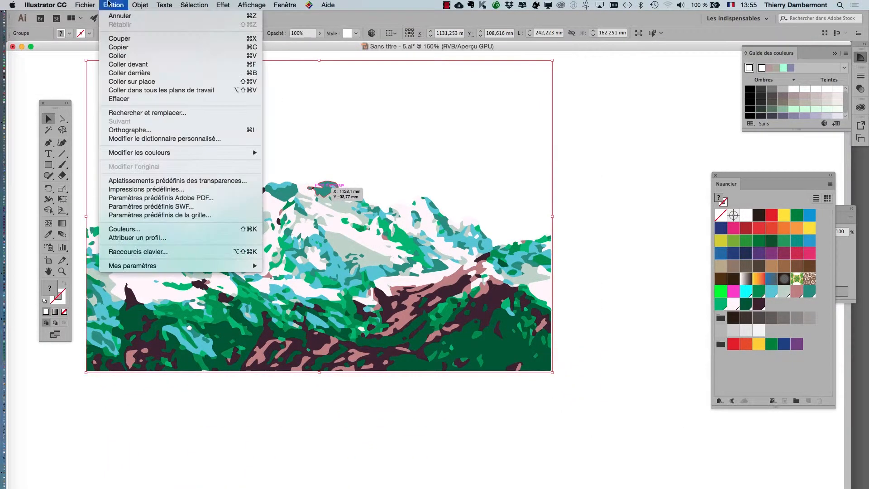
{"action": "mouse_move", "coordinate": [119, 155]}
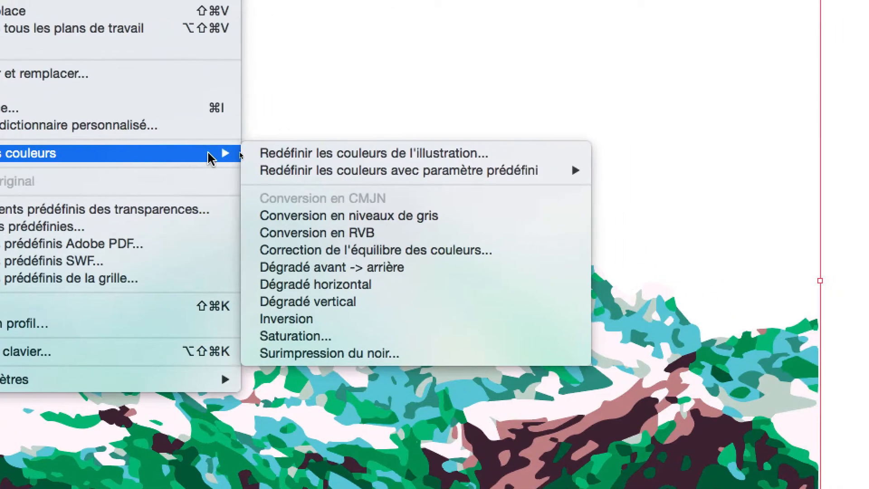
{"action": "mouse_move", "coordinate": [263, 170]}
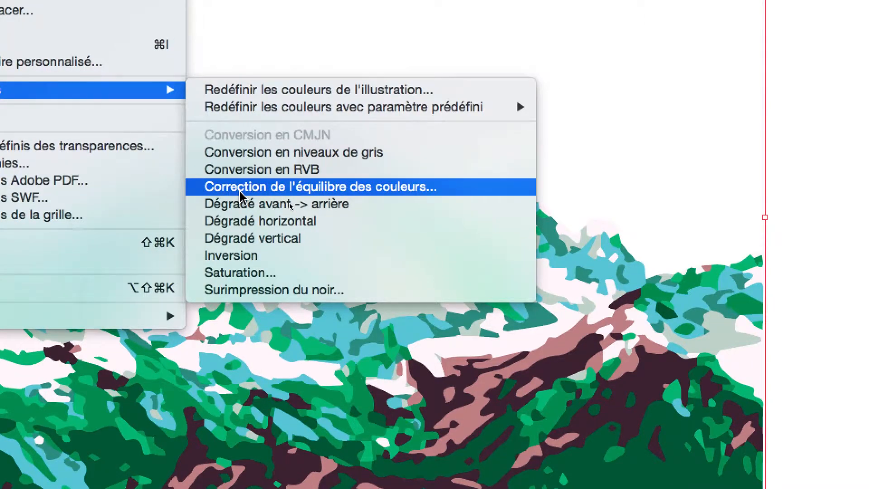
{"action": "left_click", "coordinate": [241, 196]}
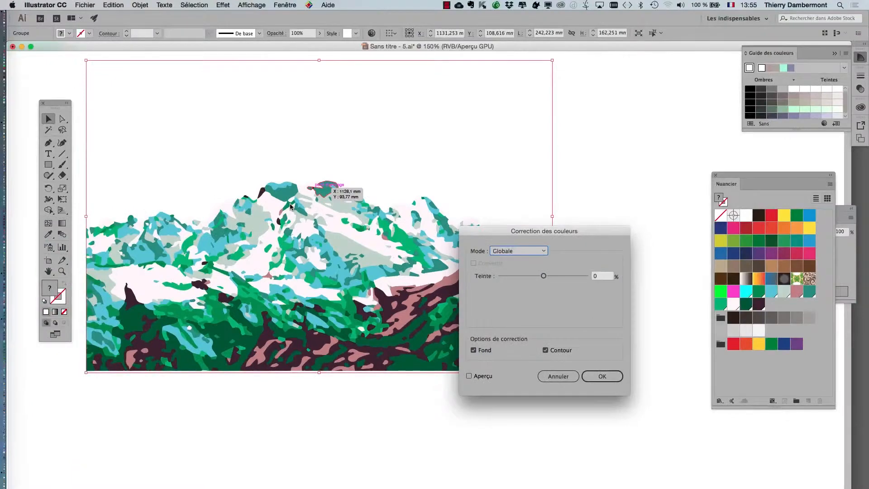
{"action": "left_click_drag", "start_coordinate": [539, 232], "coordinate": [590, 76]}
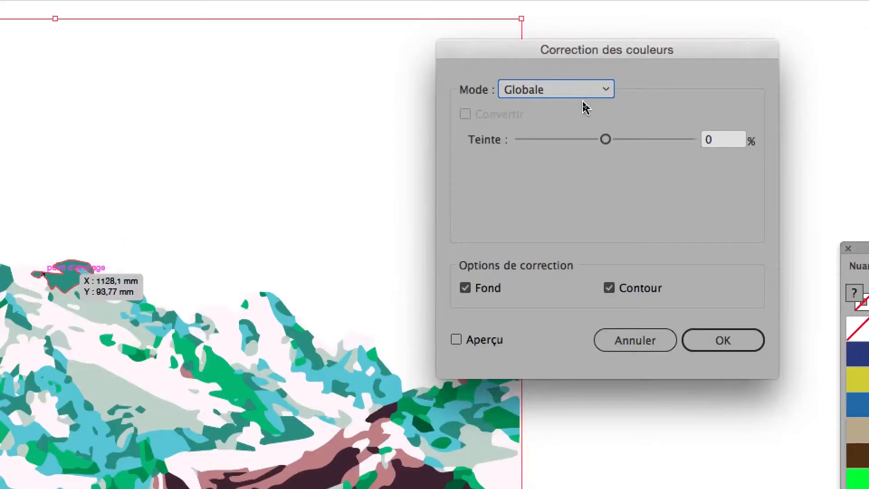
Turn on the preview and try global tint values such as -32% and 24% before resetting the tint to 0%.
{"action": "left_click_drag", "start_coordinate": [595, 122], "coordinate": [583, 124]}
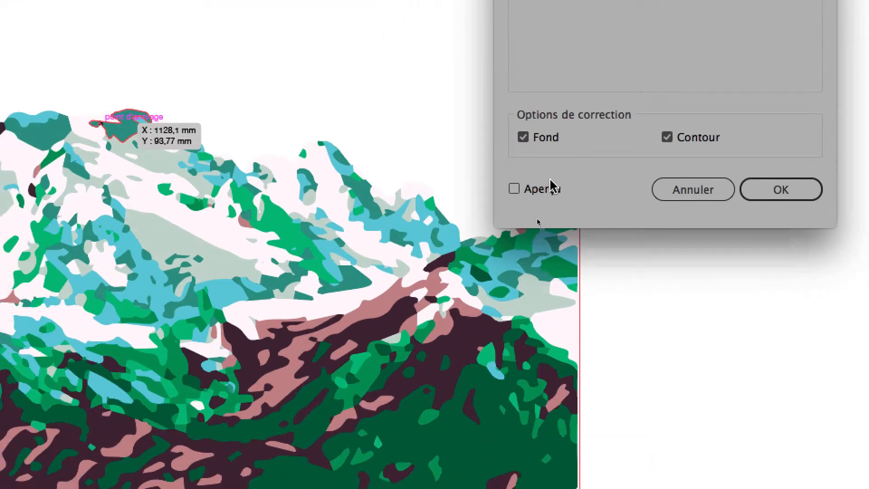
{"action": "left_click", "coordinate": [499, 313]}
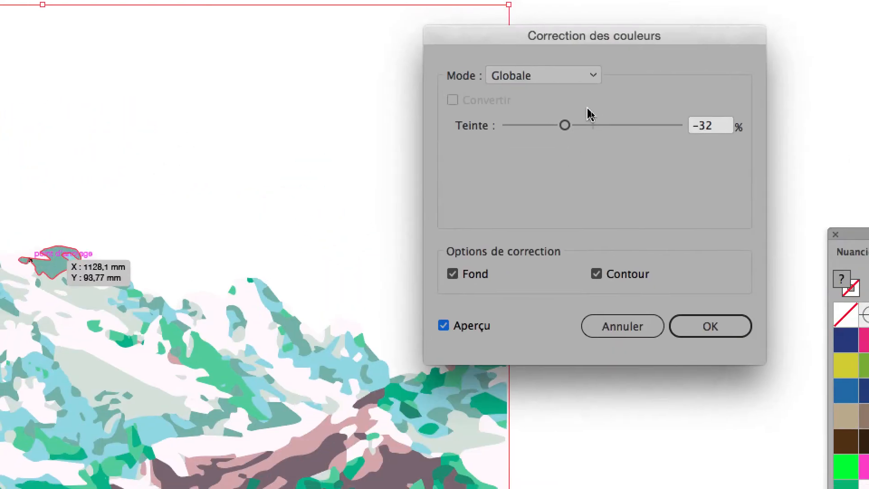
{"action": "left_click_drag", "start_coordinate": [586, 57], "coordinate": [634, 58]}
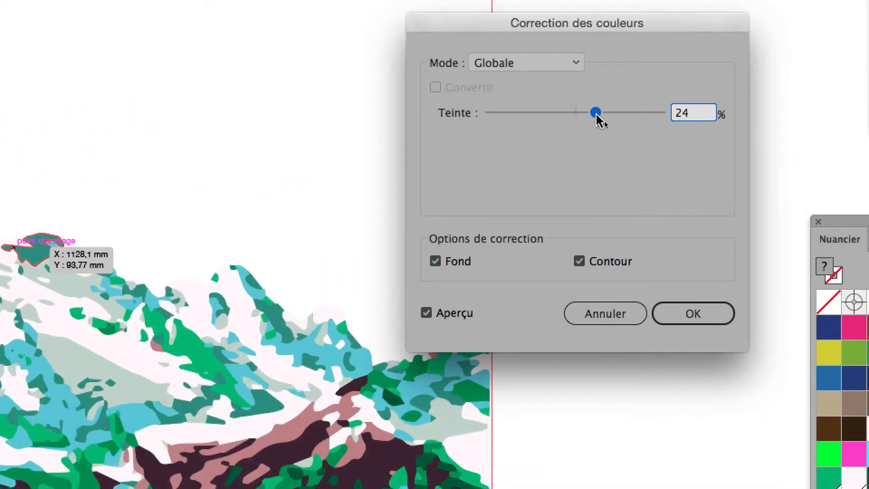
{"action": "mouse_move", "coordinate": [600, 121]}
{"action": "left_mouse_down"}
{"action": "mouse_move", "coordinate": [614, 123]}
{"action": "mouse_move", "coordinate": [575, 123]}
{"action": "mouse_move", "coordinate": [594, 127]}
{"action": "left_mouse_up"}
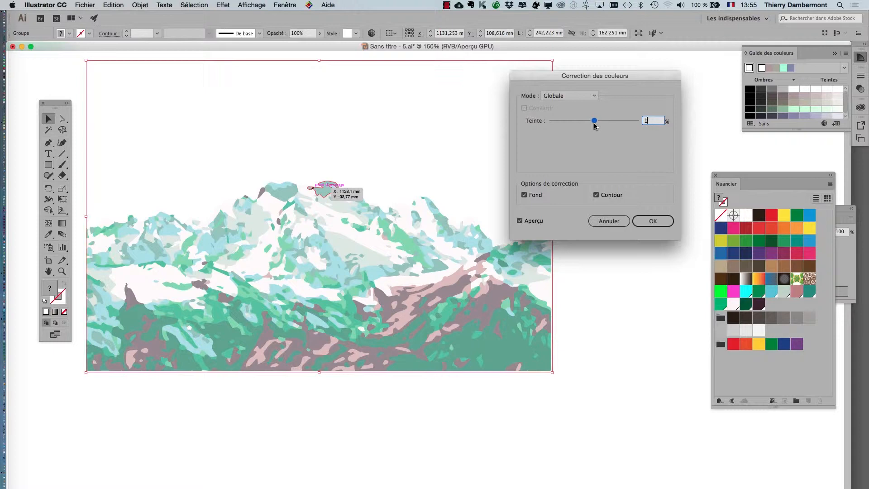
{"action": "left_click_drag", "start_coordinate": [659, 121], "coordinate": [639, 120]}
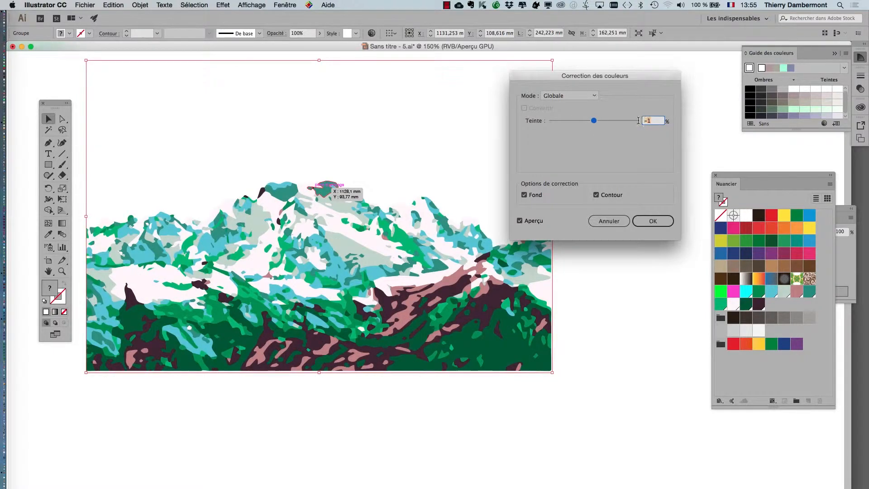
Switch the colour correction mode from Globale to RVB.
{"action": "left_click", "coordinate": [564, 98]}
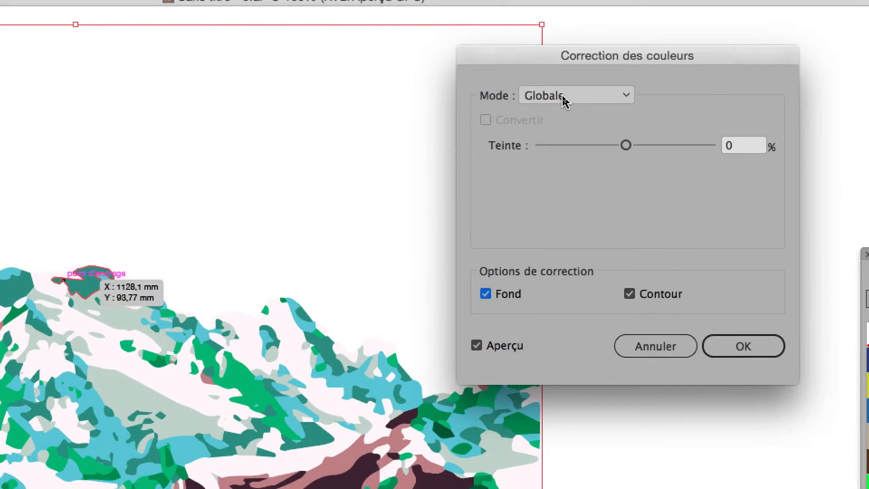
{"action": "left_click", "coordinate": [565, 98]}
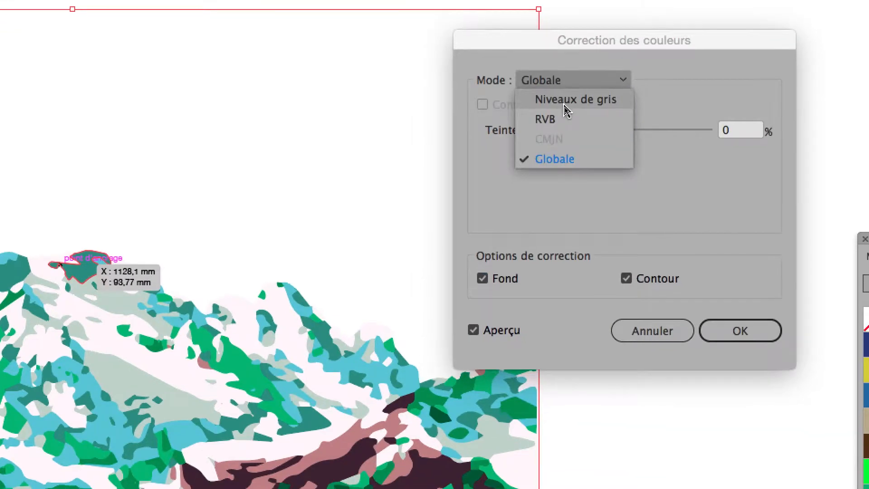
{"action": "left_click", "coordinate": [568, 134]}
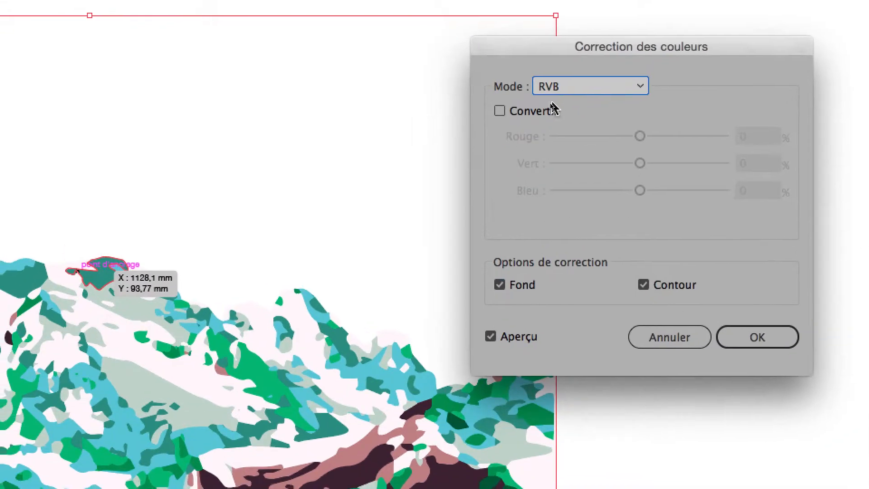
Enable conversion and apply an RVB correction of Rouge 17%, Vert 9% and Bleu -2% to the mountain copy, leaving it deselected.
{"action": "left_click", "coordinate": [520, 97]}
{"action": "left_click", "coordinate": [548, 107]}
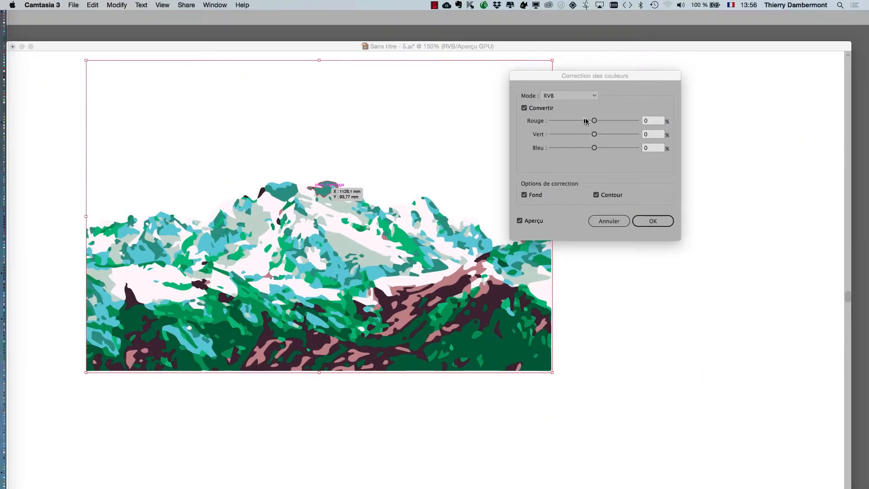
{"action": "left_click", "coordinate": [589, 122]}
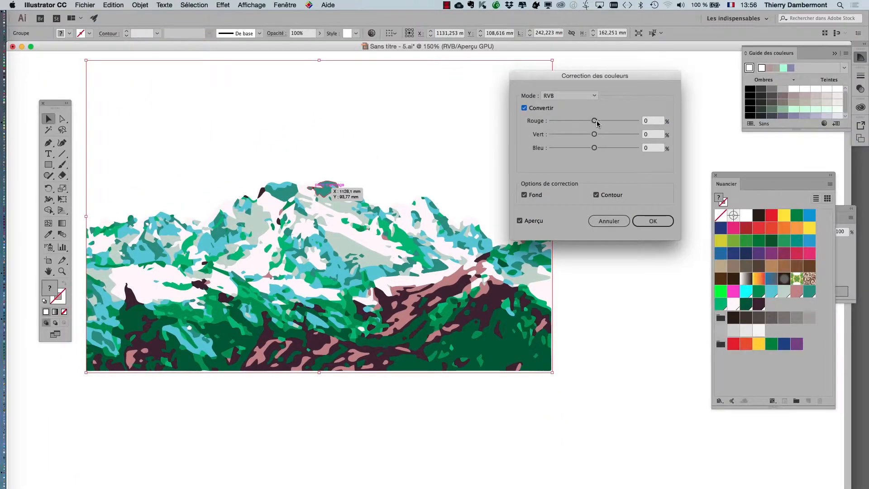
{"action": "mouse_move", "coordinate": [595, 122]}
{"action": "left_mouse_down"}
{"action": "mouse_move", "coordinate": [574, 120]}
{"action": "mouse_move", "coordinate": [611, 121]}
{"action": "mouse_move", "coordinate": [588, 135]}
{"action": "mouse_move", "coordinate": [601, 135]}
{"action": "mouse_move", "coordinate": [591, 135]}
{"action": "mouse_move", "coordinate": [602, 148]}
{"action": "mouse_move", "coordinate": [588, 151]}
{"action": "mouse_move", "coordinate": [608, 122]}
{"action": "mouse_move", "coordinate": [593, 121]}
{"action": "mouse_move", "coordinate": [601, 121]}
{"action": "mouse_move", "coordinate": [598, 134]}
{"action": "left_mouse_up"}
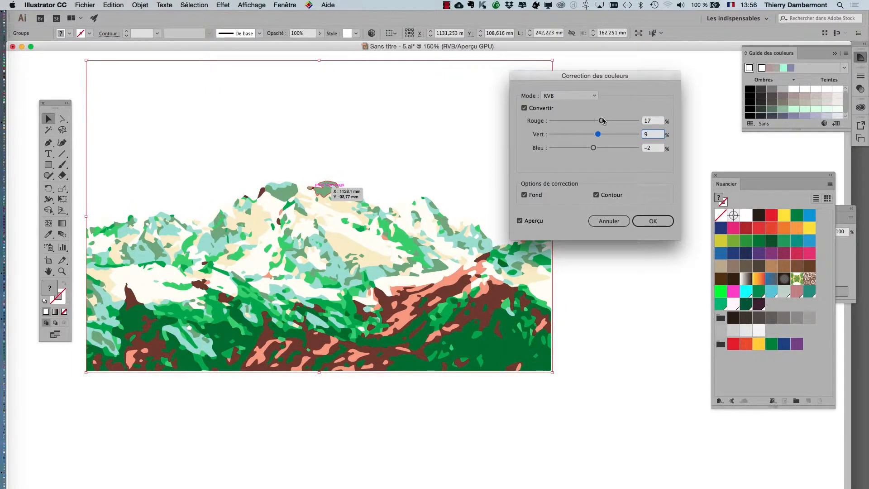
{"action": "left_click", "coordinate": [602, 121]}
{"action": "left_click", "coordinate": [652, 222]}
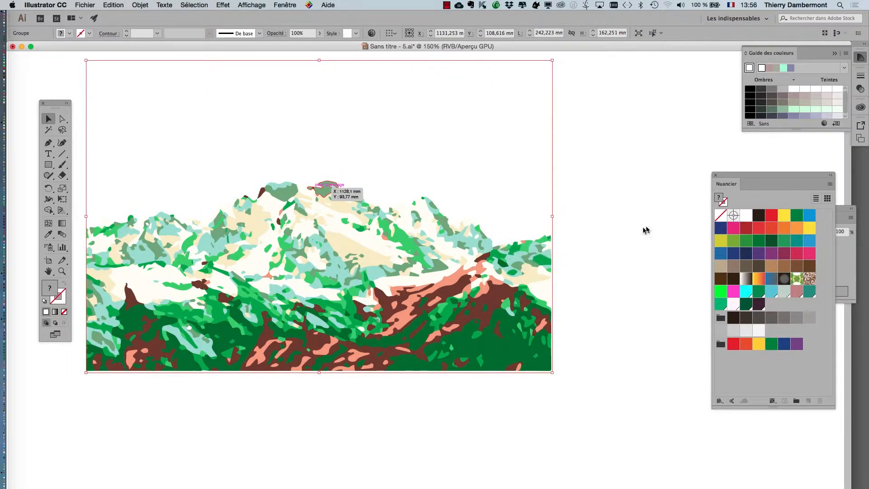
{"action": "left_click", "coordinate": [611, 232]}
Reopen the Nuancier palette, place it beside the recoloured mountain and widen it.
{"action": "scroll", "coordinate": [611, 232], "scroll_direction": "down", "scroll_amount": 1}
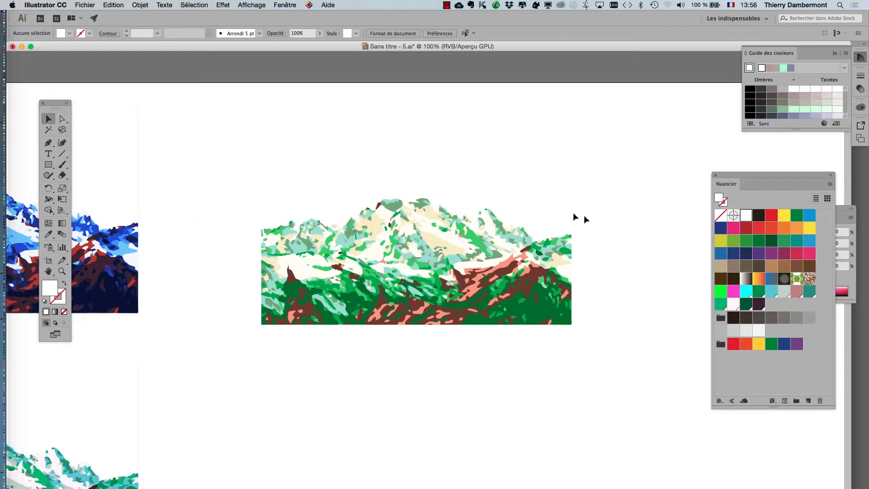
{"action": "left_click_drag", "start_coordinate": [417, 252], "coordinate": [291, 193]}
{"action": "left_click", "coordinate": [288, 5]}
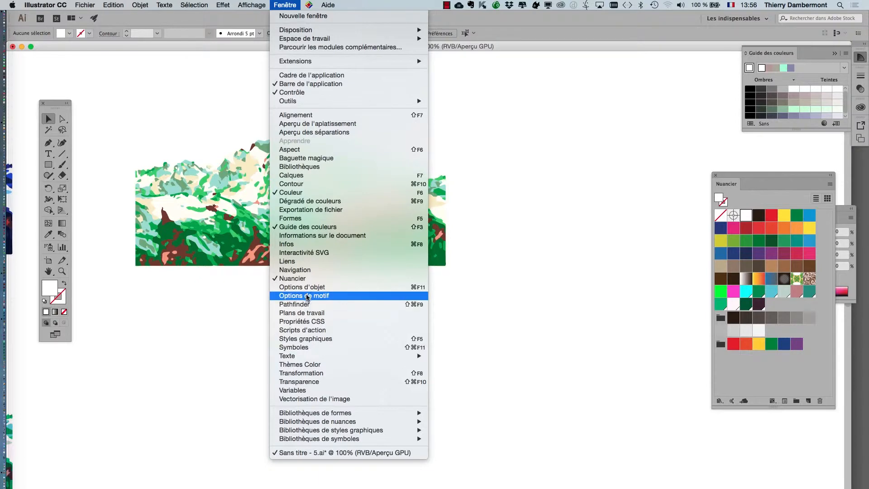
{"action": "left_click", "coordinate": [867, 186]}
{"action": "left_click", "coordinate": [715, 175]}
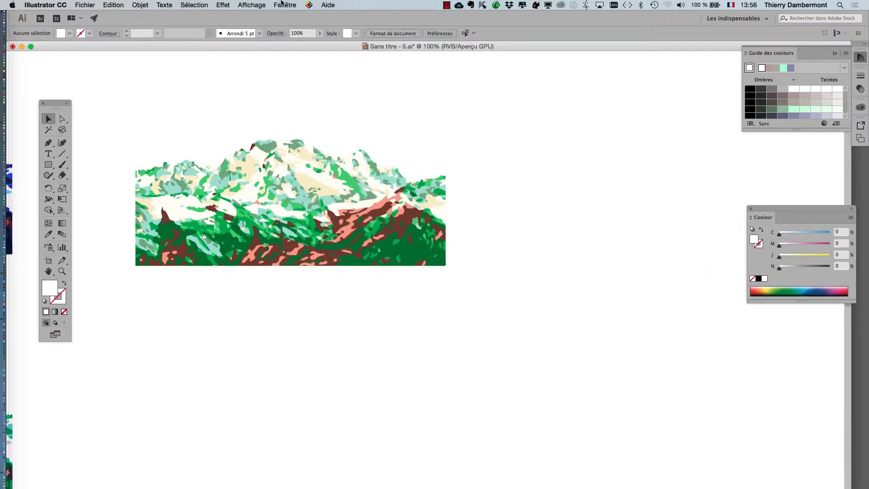
{"action": "left_click", "coordinate": [281, 4]}
{"action": "left_click", "coordinate": [308, 278]}
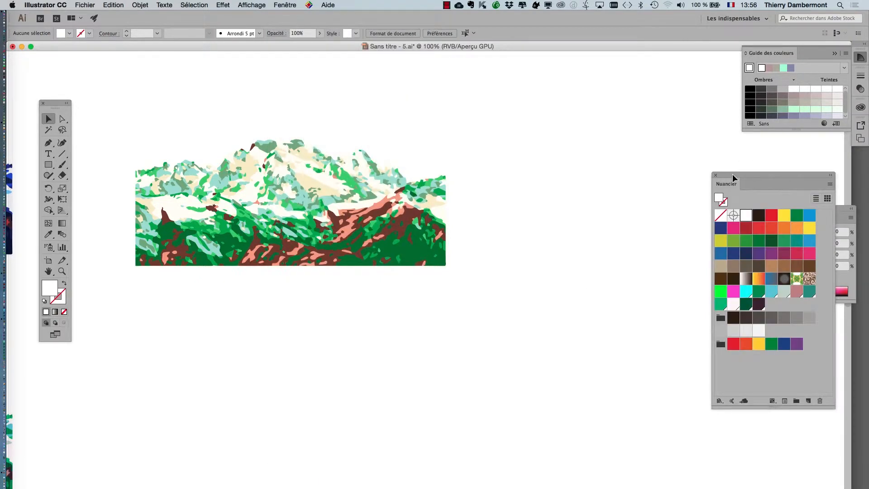
{"action": "left_click_drag", "start_coordinate": [732, 174], "coordinate": [543, 94]}
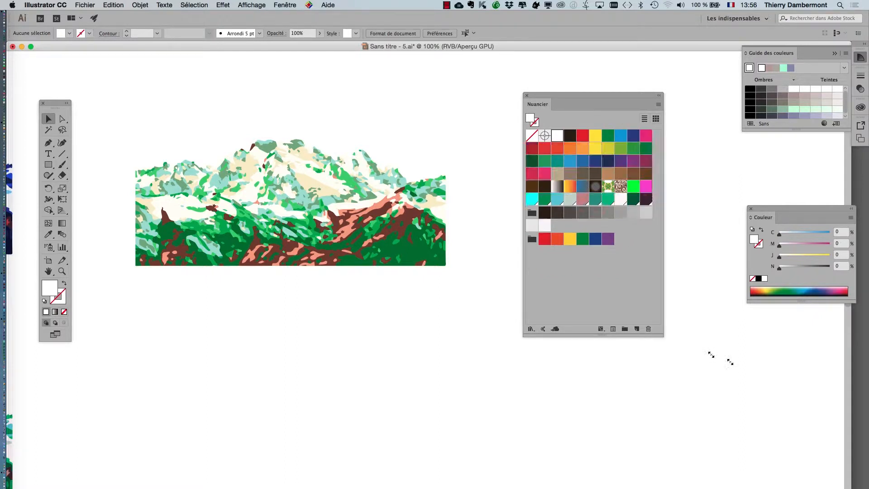
{"action": "left_click_drag", "start_coordinate": [730, 362], "coordinate": [739, 370]}
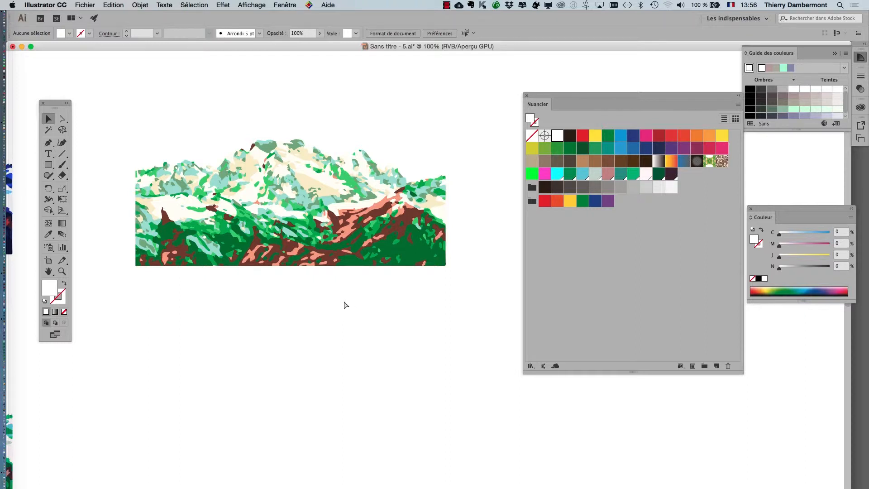
Undo and restore the colour correction to compare the mountain copy before and after it.
{"action": "key", "text": "super+a"}
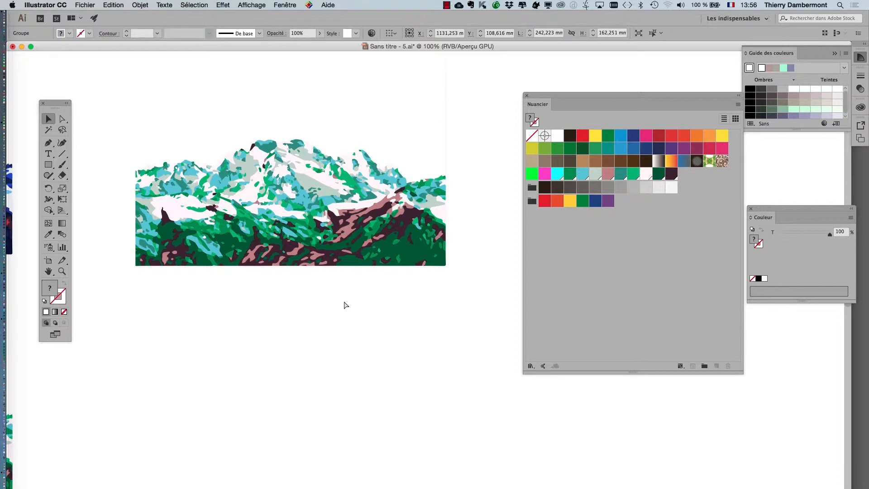
{"action": "key", "text": "super+z"}
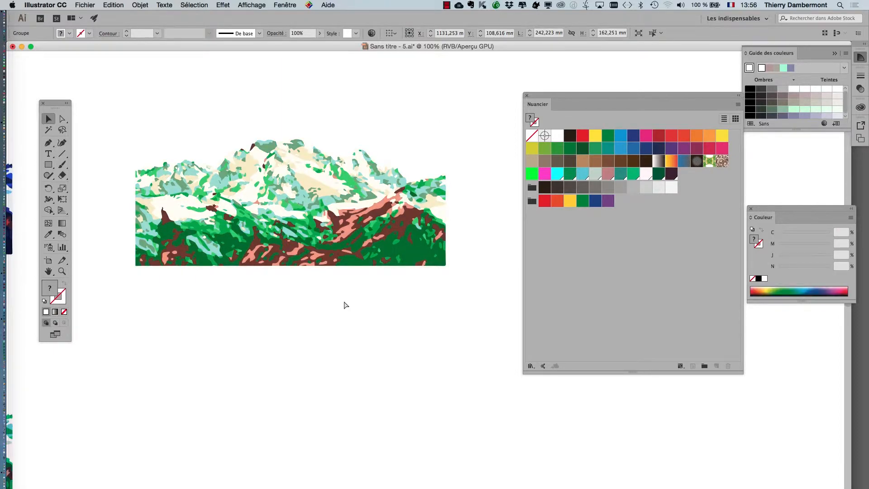
{"action": "key", "text": "super+shift+z"}
{"action": "key", "text": "super+z"}
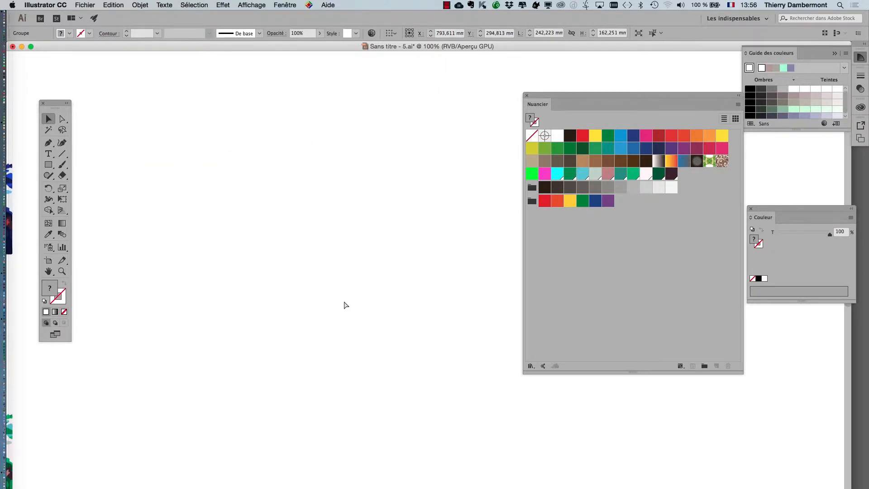
{"action": "key", "text": "super+z"}
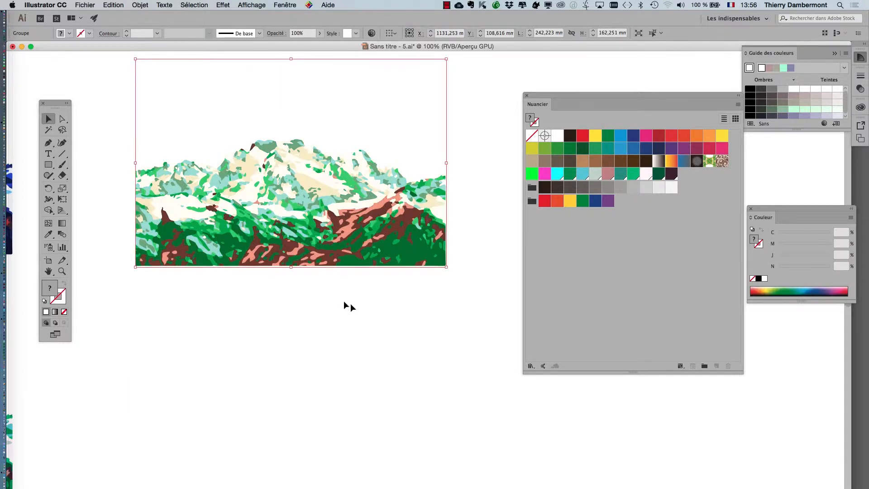
Add the selected mountain's colours to the Nuancier as swatches and deselect the artwork.
{"action": "left_click", "coordinate": [114, 130]}
{"action": "left_click_drag", "start_coordinate": [376, 288], "coordinate": [386, 299]}
{"action": "left_click_drag", "start_coordinate": [719, 97], "coordinate": [686, 88]}
{"action": "left_click", "coordinate": [688, 93]}
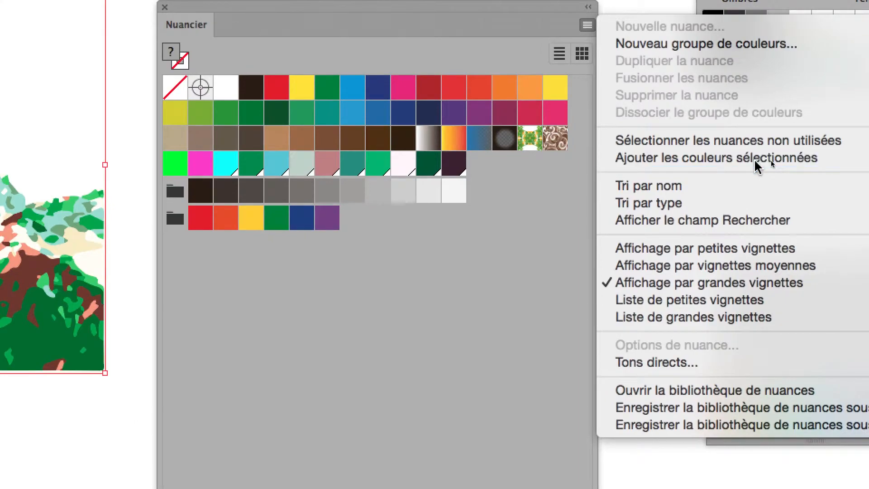
{"action": "left_click", "coordinate": [755, 161]}
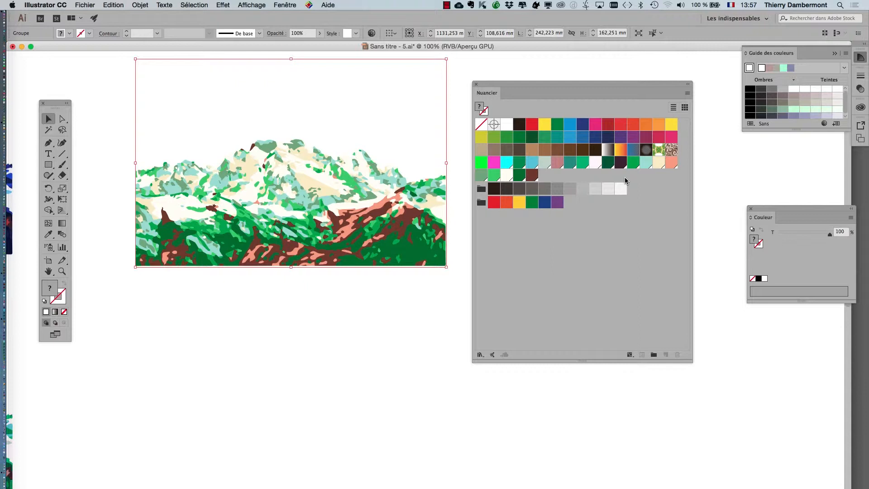
{"action": "left_click", "coordinate": [417, 292]}
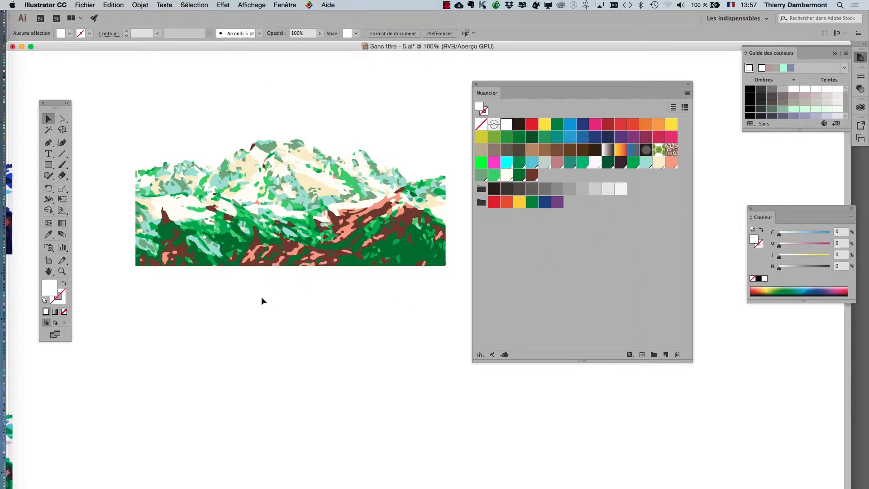
Change the beige global swatch to R=113 V=149 B=202 with the preview turned on.
{"action": "double_click", "coordinate": [661, 165]}
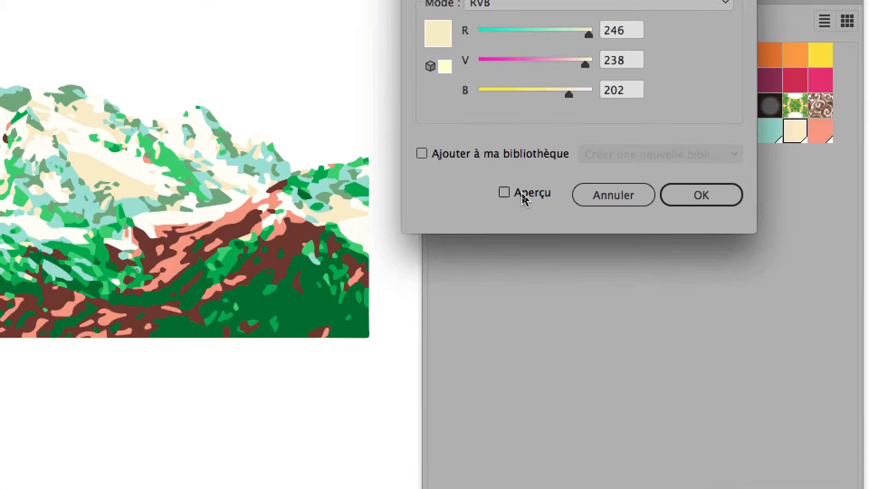
{"action": "left_click", "coordinate": [524, 194]}
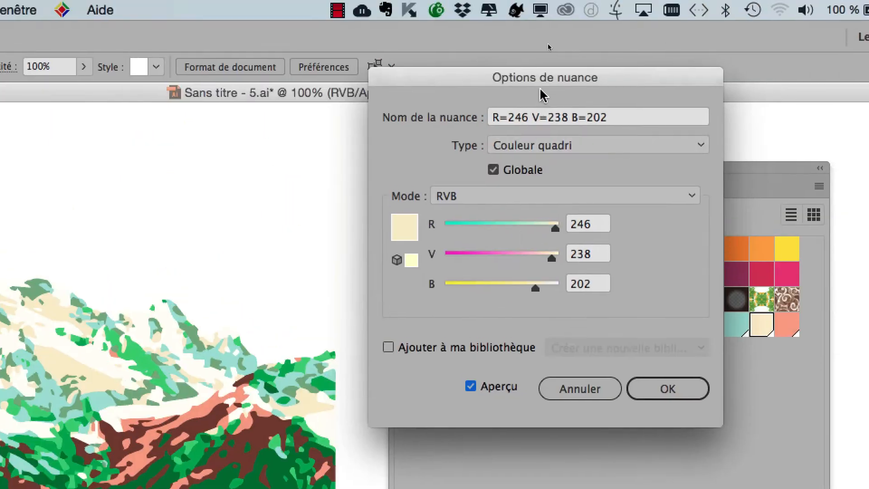
{"action": "left_click_drag", "start_coordinate": [541, 82], "coordinate": [491, 488]}
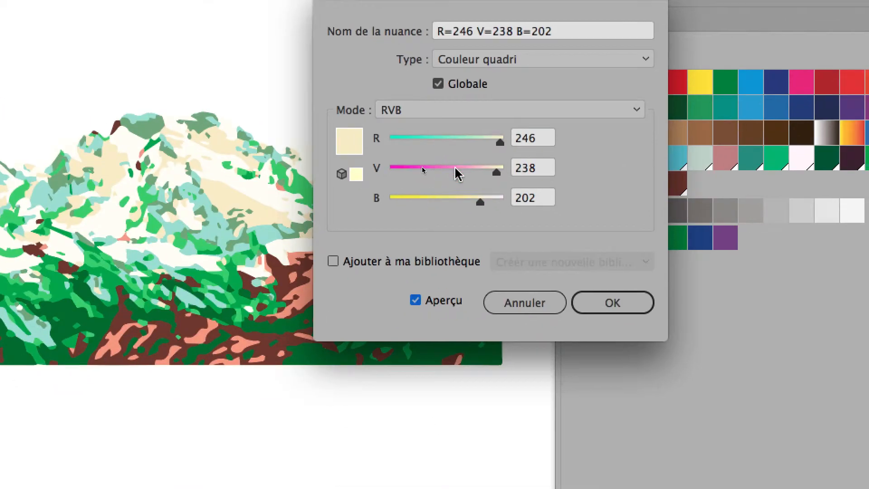
{"action": "left_click", "coordinate": [540, 353]}
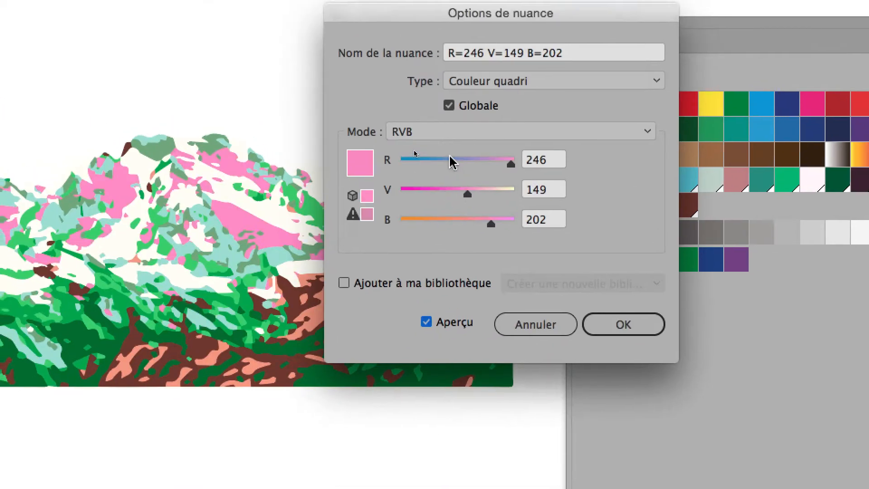
{"action": "mouse_move", "coordinate": [442, 141]}
{"action": "left_mouse_down"}
{"action": "mouse_move", "coordinate": [469, 141]}
{"action": "mouse_move", "coordinate": [440, 142]}
{"action": "left_mouse_up"}
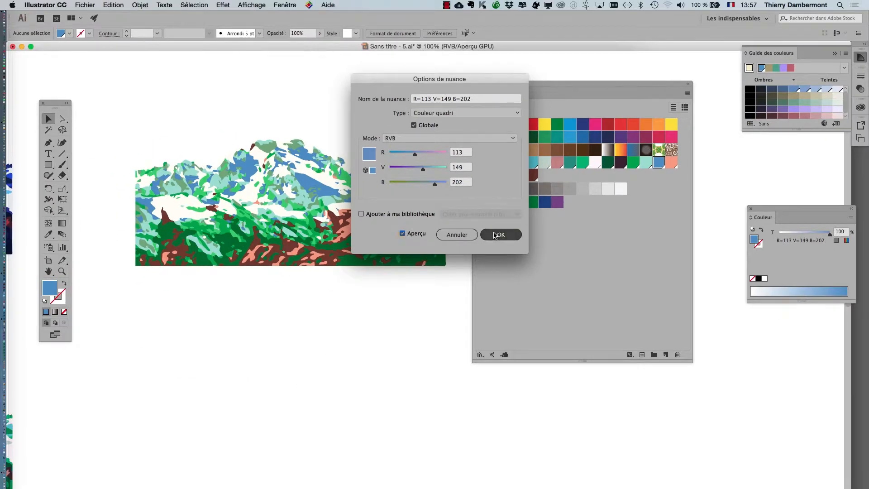
{"action": "left_click", "coordinate": [499, 234]}
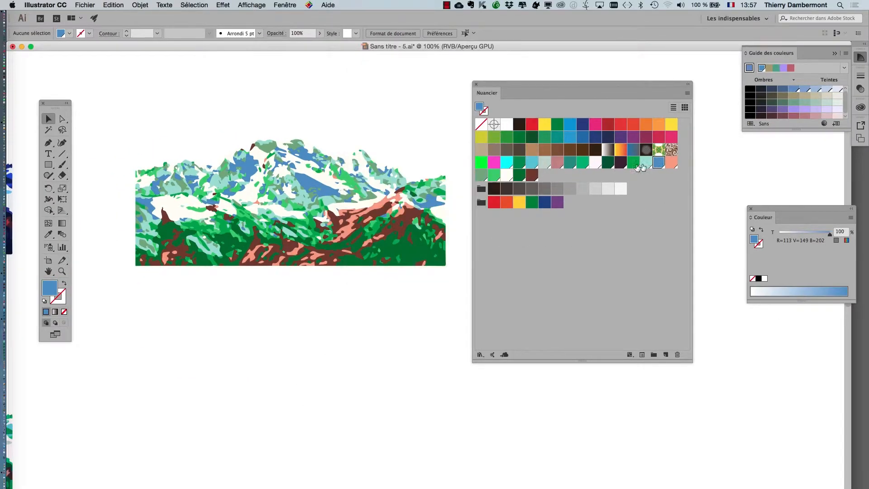
Reposition the tools palette near the mountain and show the selection edges again.
{"action": "left_click_drag", "start_coordinate": [54, 107], "coordinate": [86, 79]}
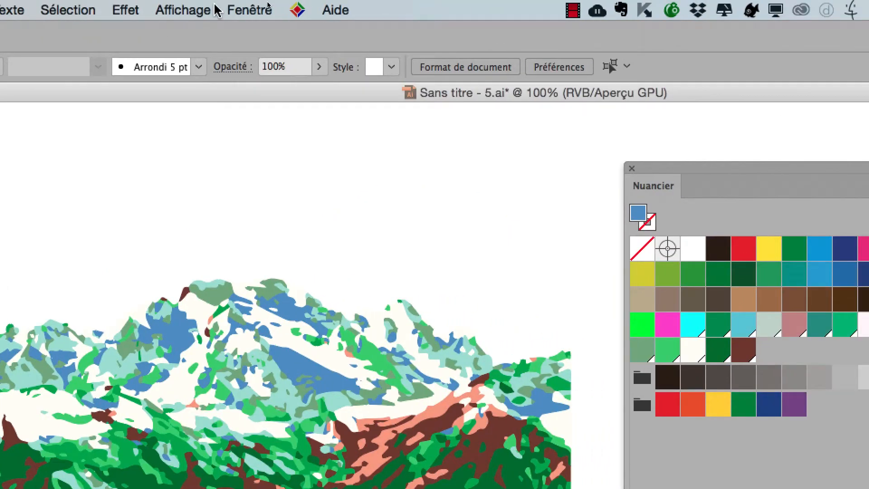
{"action": "left_click", "coordinate": [214, 9]}
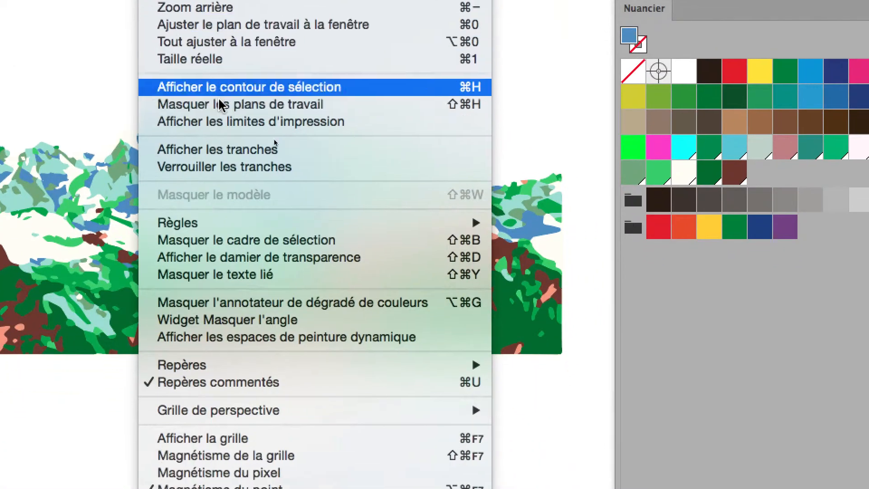
{"action": "left_click", "coordinate": [221, 96]}
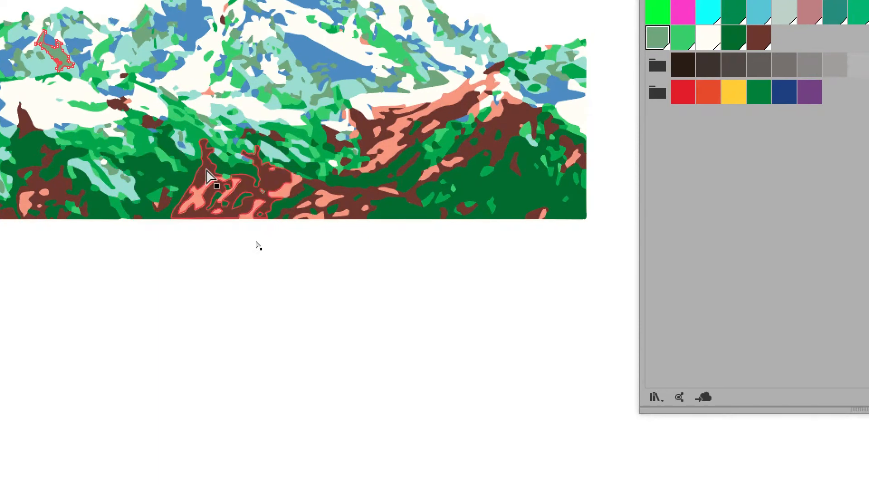
Directly select individual shapes in the mountain, including a brown area, to identify their swatches, leaving nothing selected.
{"action": "left_click", "coordinate": [214, 180]}
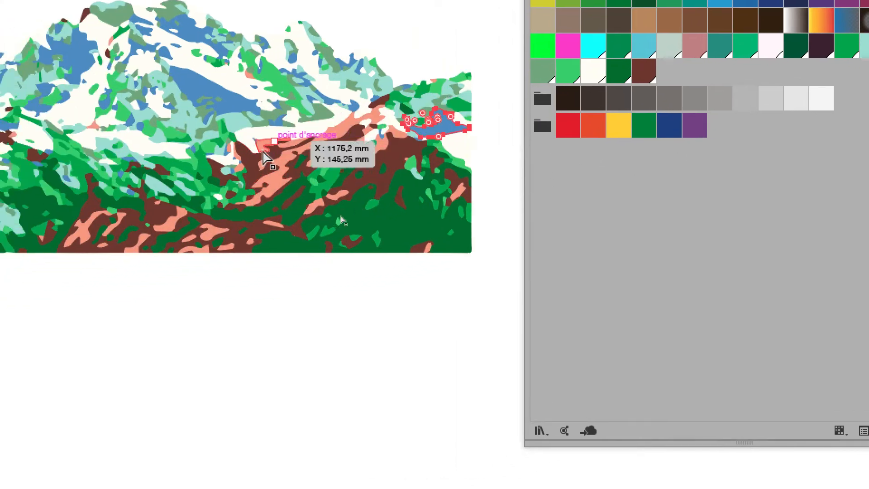
{"action": "left_click", "coordinate": [255, 185]}
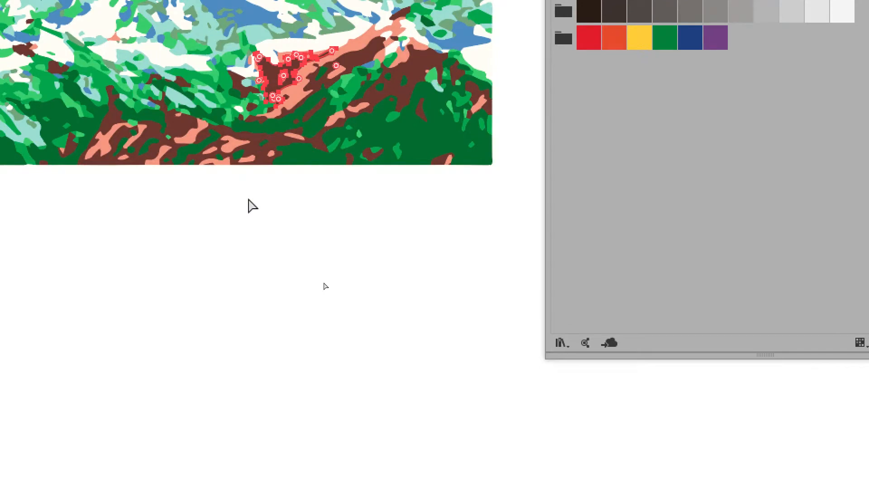
{"action": "left_click", "coordinate": [252, 206]}
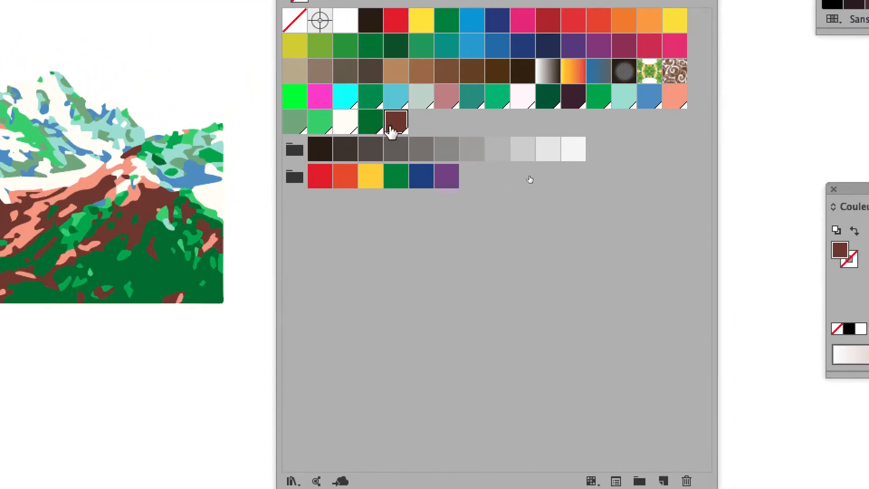
Change the brown global swatch to R=63 V=66 B=54 with the preview turned on.
{"action": "double_click", "coordinate": [391, 131]}
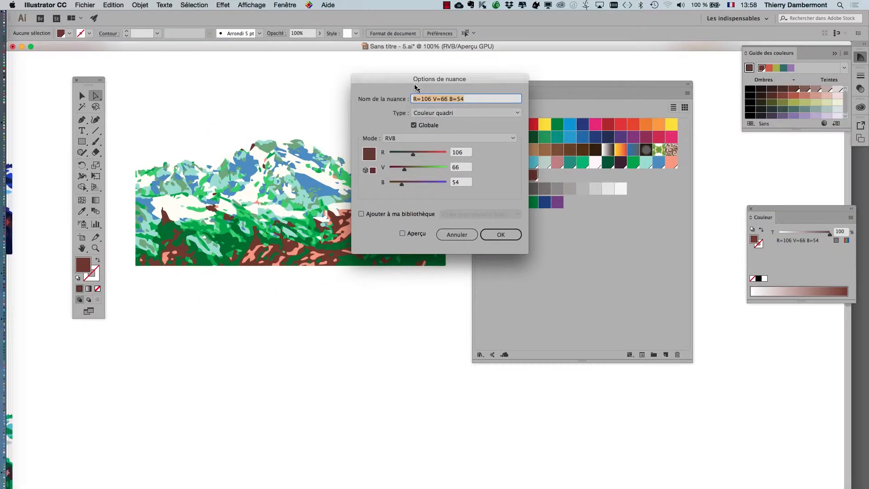
{"action": "left_click_drag", "start_coordinate": [415, 86], "coordinate": [572, 104]}
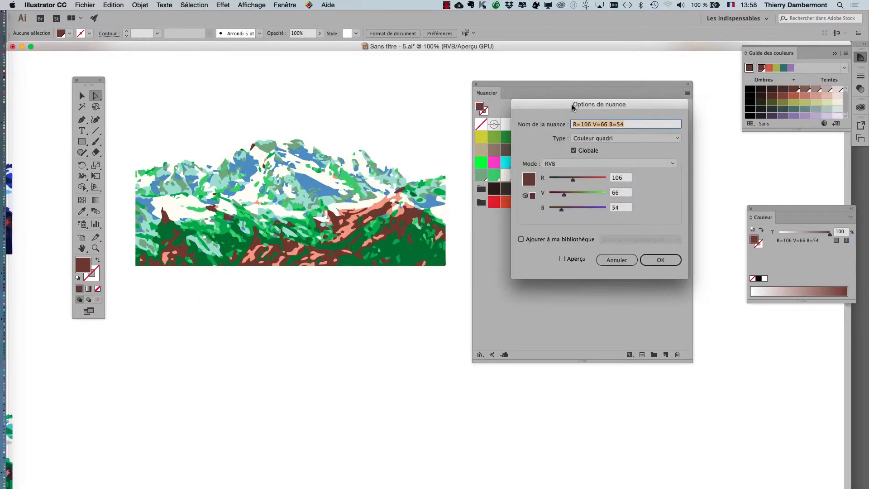
{"action": "left_click", "coordinate": [575, 257]}
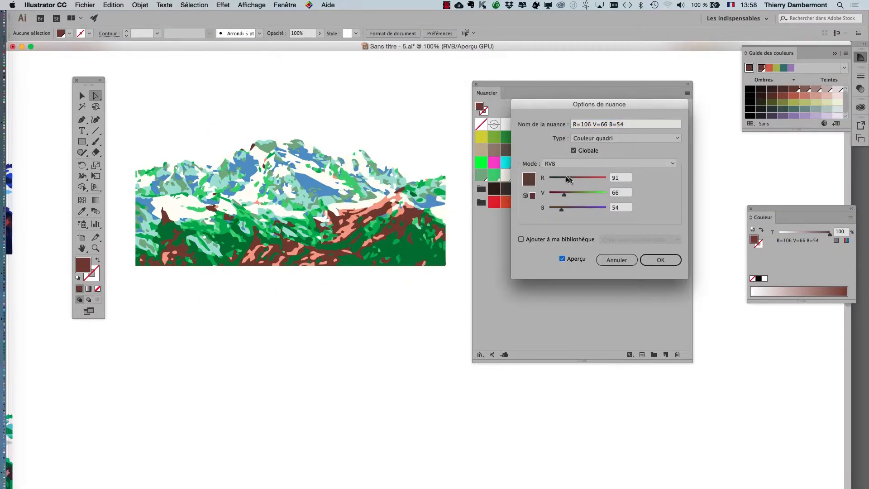
{"action": "left_click_drag", "start_coordinate": [570, 180], "coordinate": [566, 178]}
{"action": "left_click", "coordinate": [664, 261]}
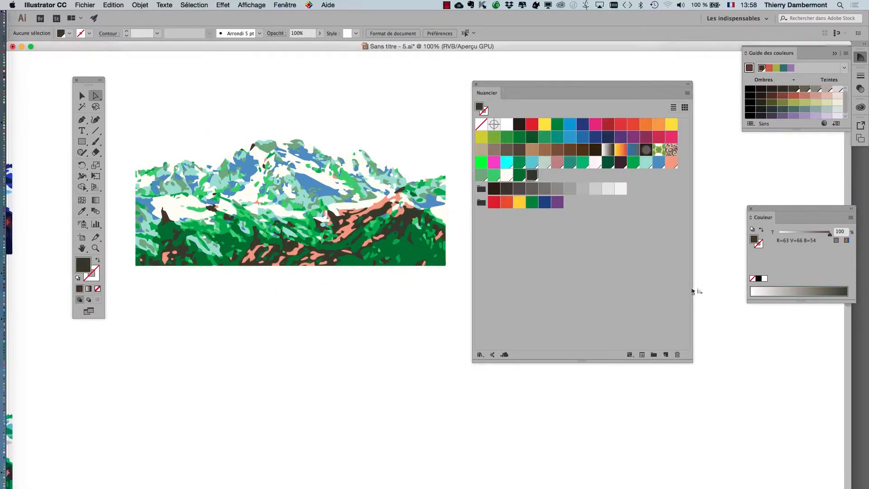
Move the Nuancier palette clear of the artwork to view the whole recoloured mountain.
{"action": "scroll", "coordinate": [224, 218], "scroll_direction": "up", "scroll_amount": 1}
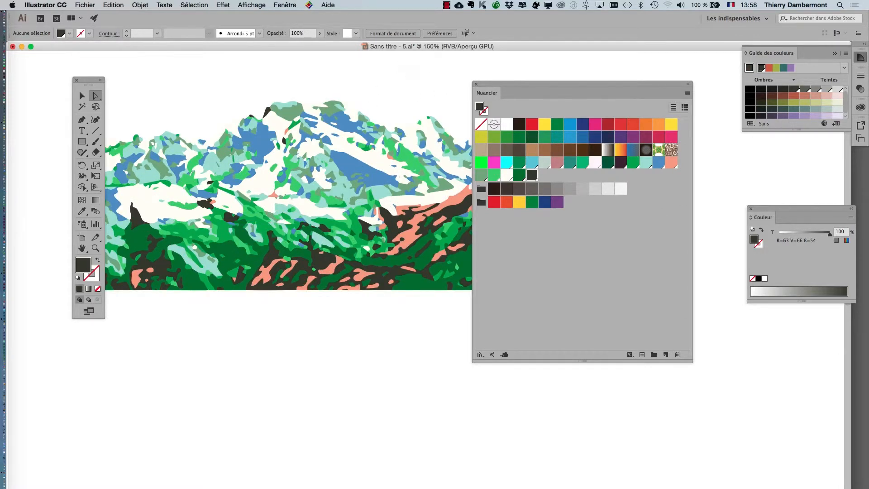
{"action": "left_click_drag", "start_coordinate": [494, 84], "coordinate": [641, 219]}
{"action": "scroll", "coordinate": [406, 221], "scroll_direction": "down", "scroll_amount": 1}
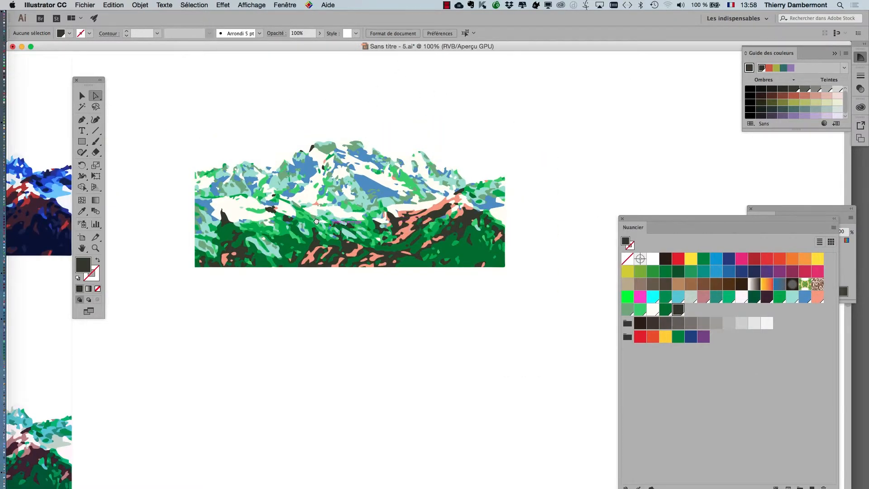
Select the whole recoloured green mountain and place a duplicate of it directly below the original.
{"action": "left_click_drag", "start_coordinate": [316, 221], "coordinate": [369, 183]}
{"action": "scroll", "coordinate": [357, 206], "scroll_direction": "down", "scroll_amount": 2}
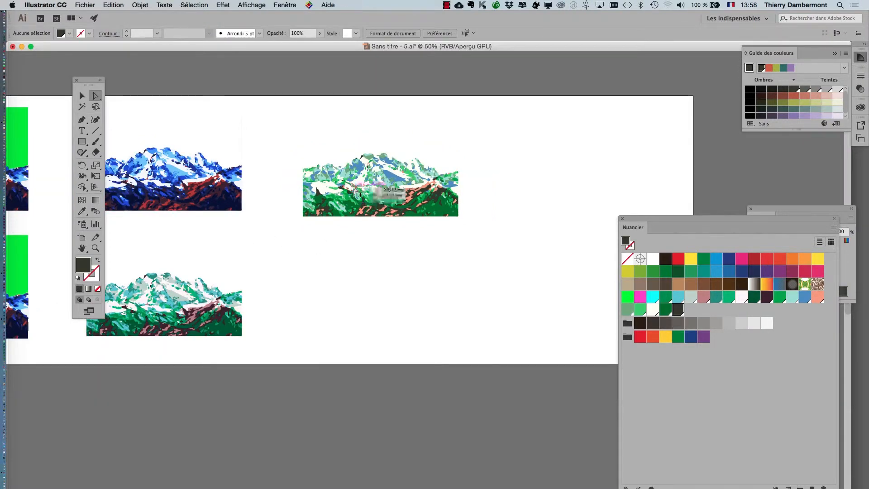
{"action": "scroll", "coordinate": [355, 194], "scroll_direction": "up", "scroll_amount": 2}
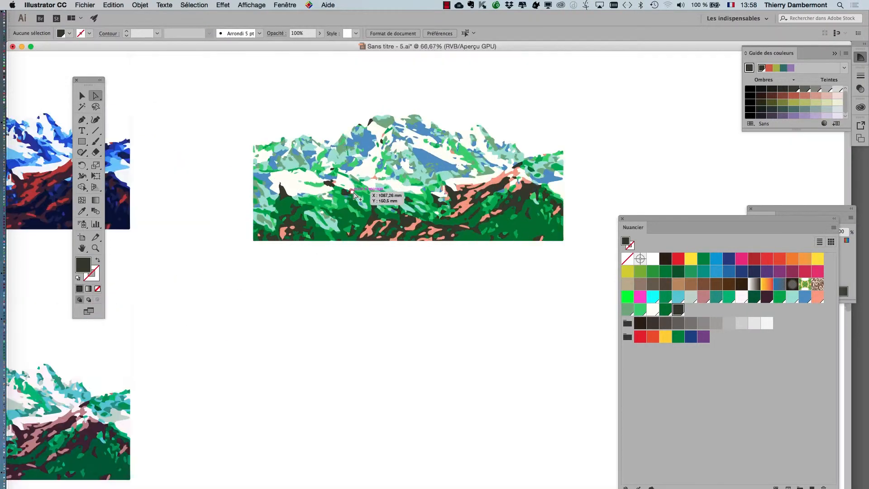
{"action": "scroll", "coordinate": [356, 196], "scroll_direction": "down", "scroll_amount": 1}
{"action": "left_click_drag", "start_coordinate": [313, 282], "coordinate": [293, 273]}
{"action": "scroll", "coordinate": [427, 212], "scroll_direction": "up", "scroll_amount": 1}
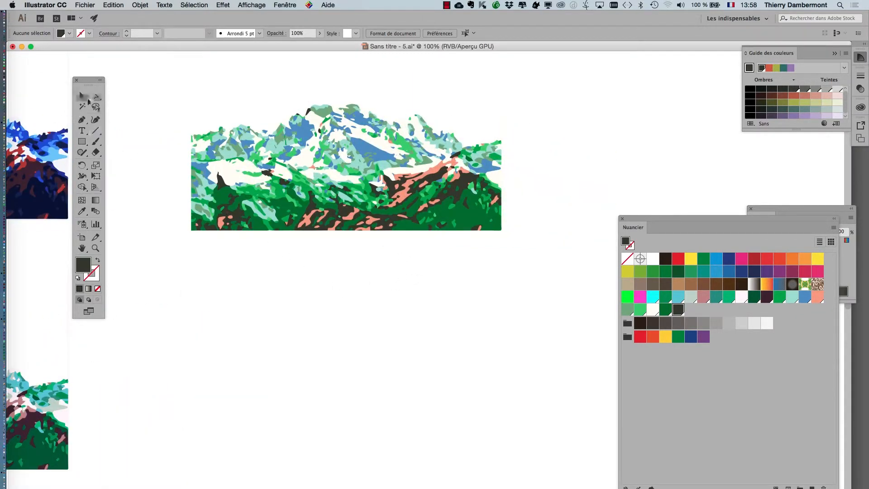
{"action": "left_click_drag", "start_coordinate": [247, 233], "coordinate": [530, 118]}
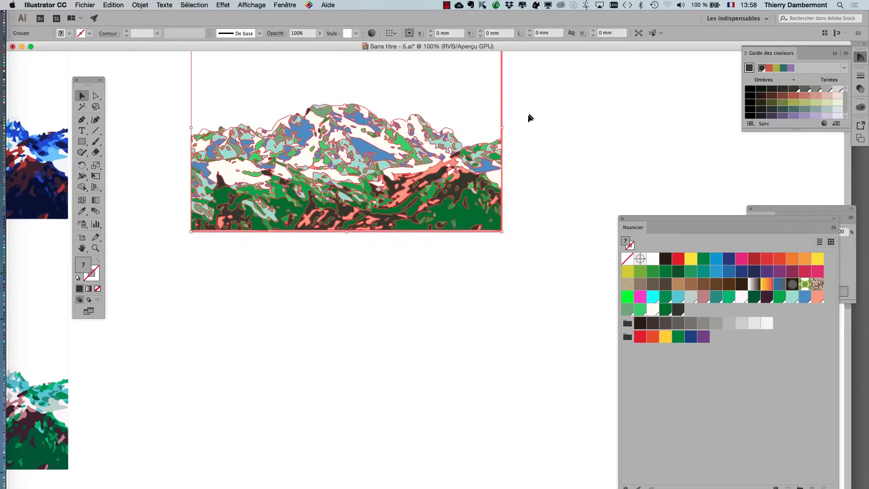
{"action": "left_click_drag", "start_coordinate": [324, 160], "coordinate": [354, 373]}
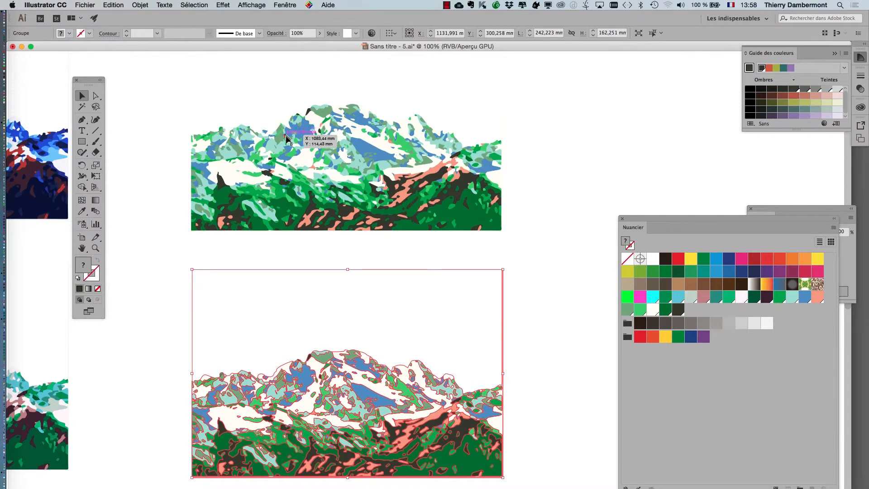
Convert the mountain copy's colours to RVB and close the floating palette behind the Nuancier.
{"action": "left_click", "coordinate": [111, 5]}
{"action": "mouse_move", "coordinate": [91, 3]}
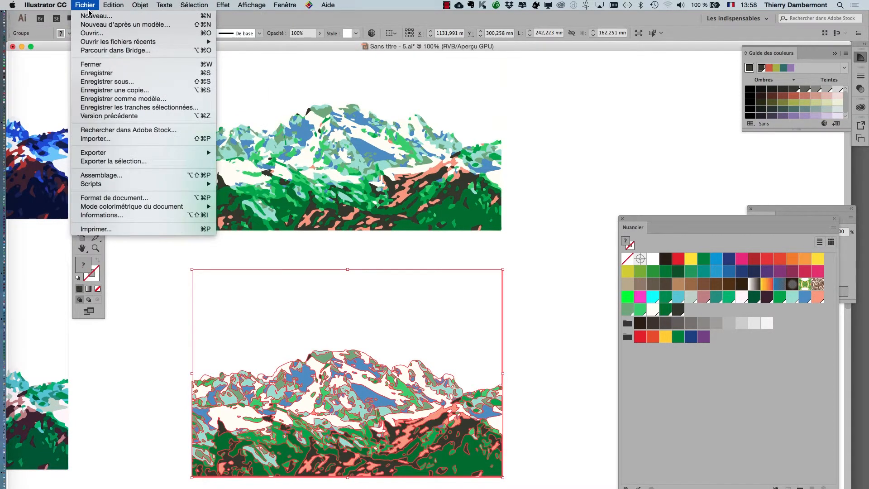
{"action": "mouse_move", "coordinate": [133, 154]}
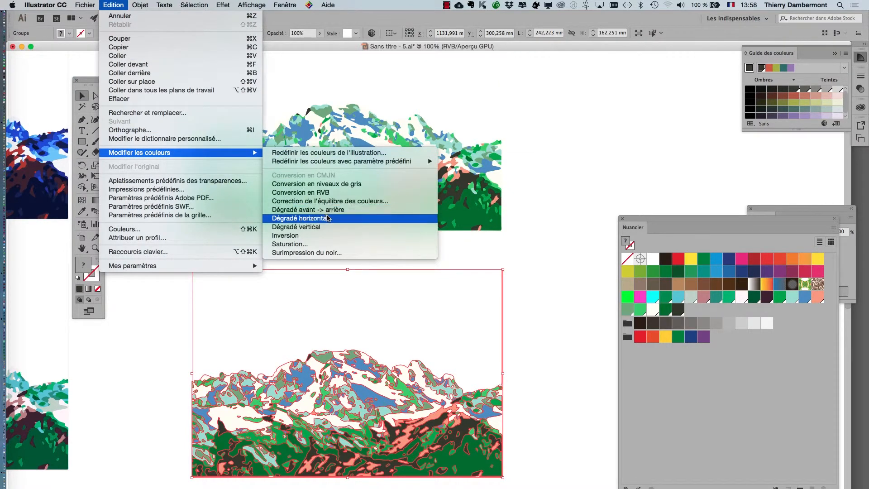
{"action": "left_click", "coordinate": [327, 196]}
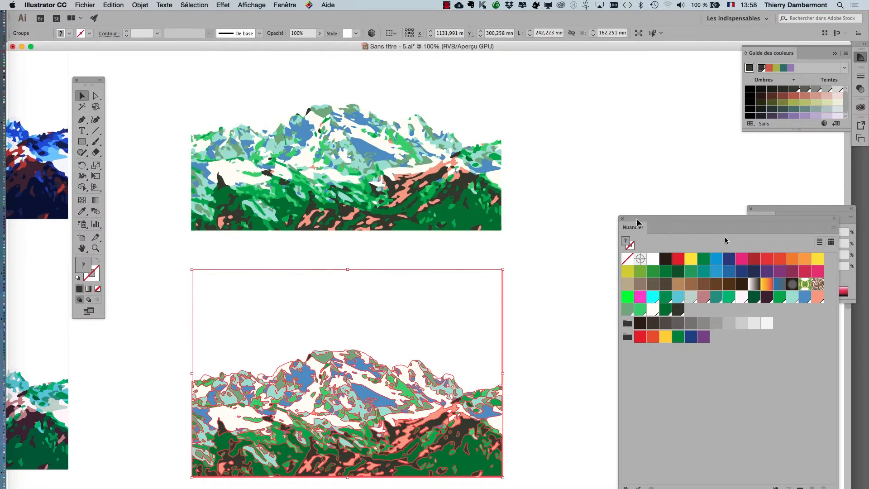
{"action": "left_click", "coordinate": [751, 210]}
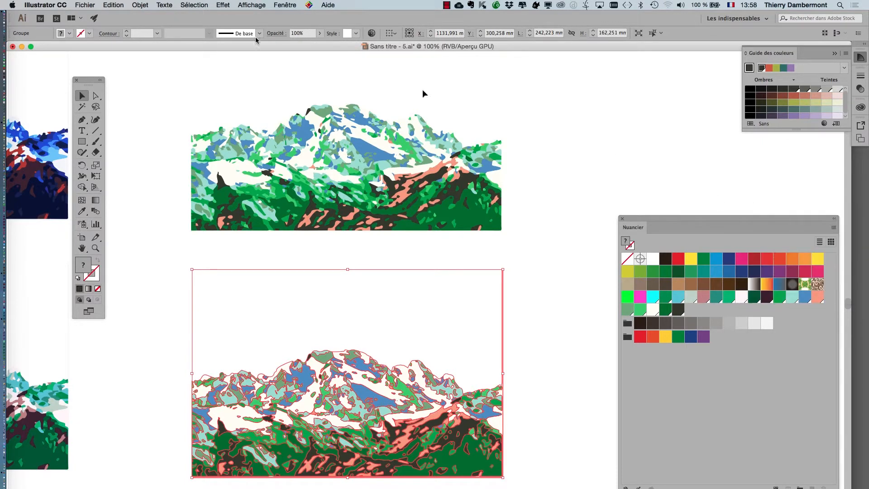
Correct the copy's colour balance in RVB mode to Rouge -23%, Vert -41% and Bleu 24%, leaving nothing selected.
{"action": "left_click", "coordinate": [121, 3]}
{"action": "mouse_move", "coordinate": [149, 154]}
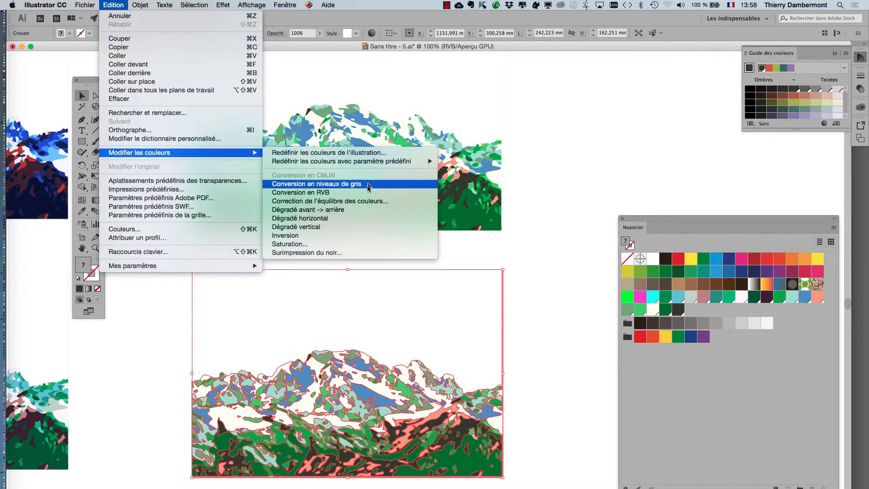
{"action": "left_click", "coordinate": [363, 202]}
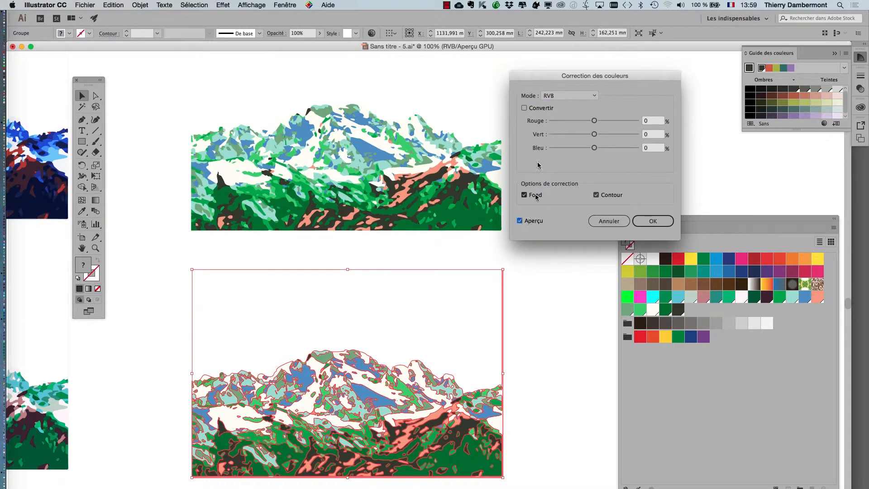
{"action": "left_click", "coordinate": [583, 121]}
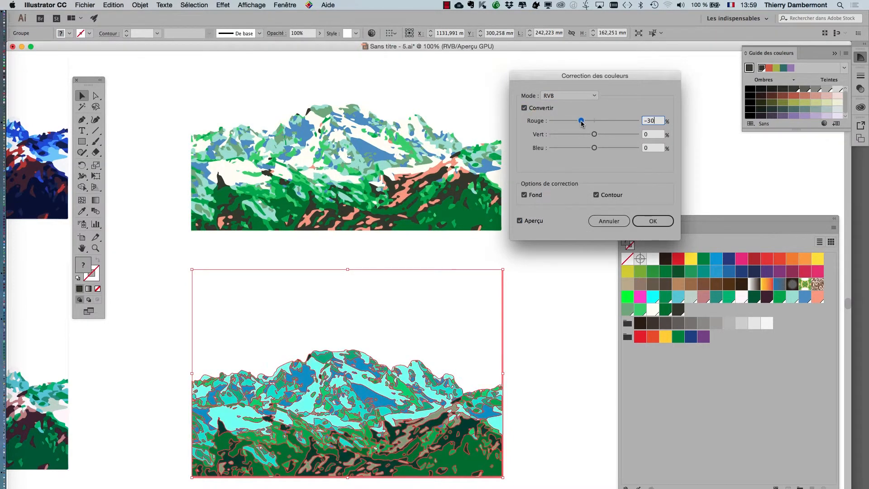
{"action": "left_click", "coordinate": [265, 6]}
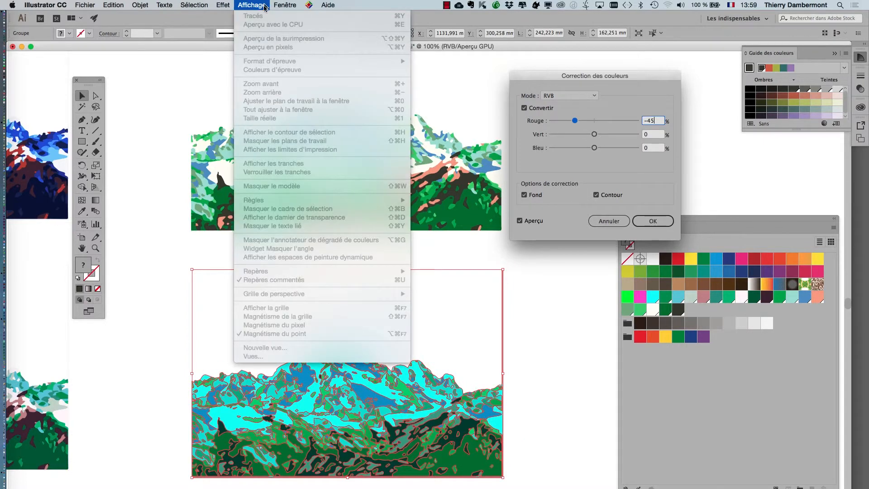
{"action": "left_click", "coordinate": [620, 135]}
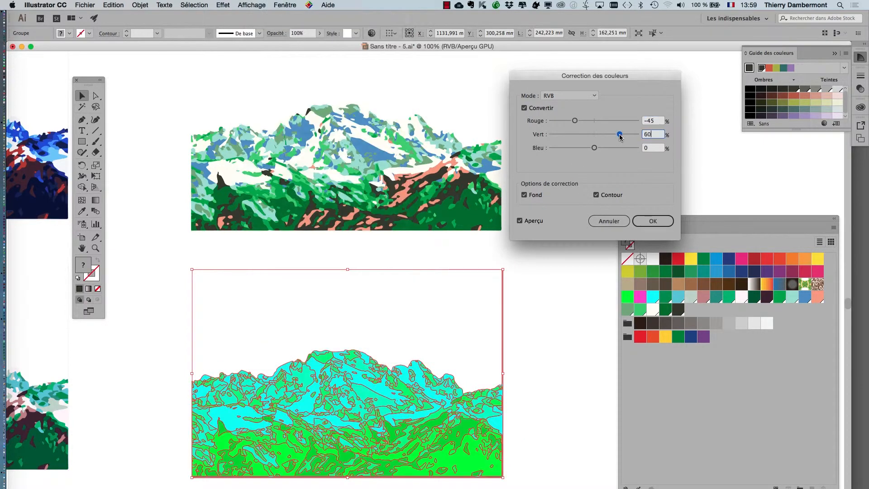
{"action": "left_click_drag", "start_coordinate": [610, 135], "coordinate": [575, 122]}
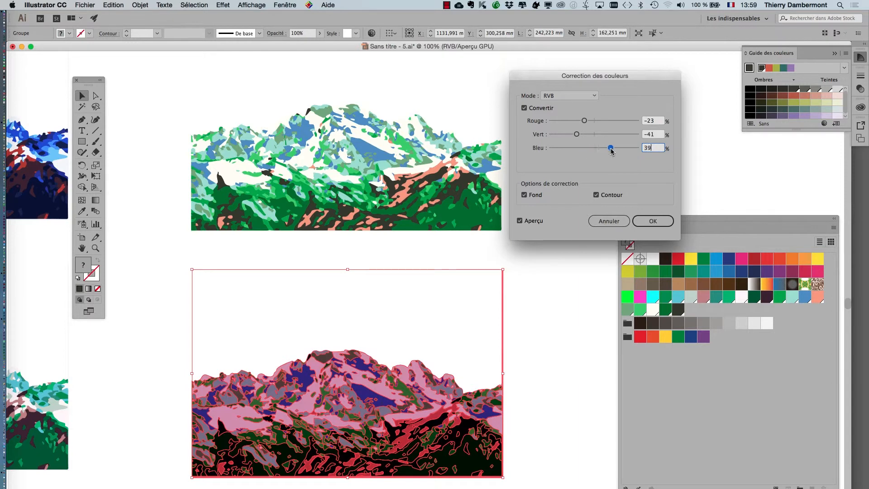
{"action": "key", "text": "Return"}
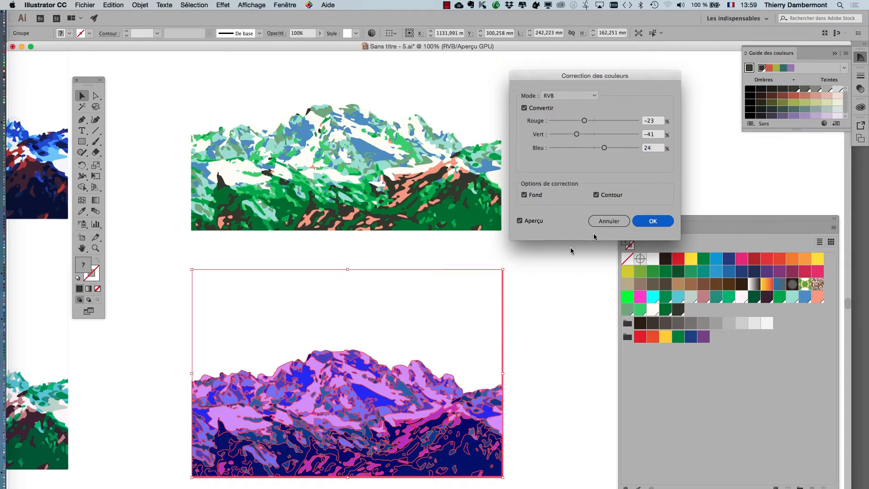
{"action": "left_click", "coordinate": [554, 283]}
{"action": "scroll", "coordinate": [555, 303], "scroll_direction": "down", "scroll_amount": 1}
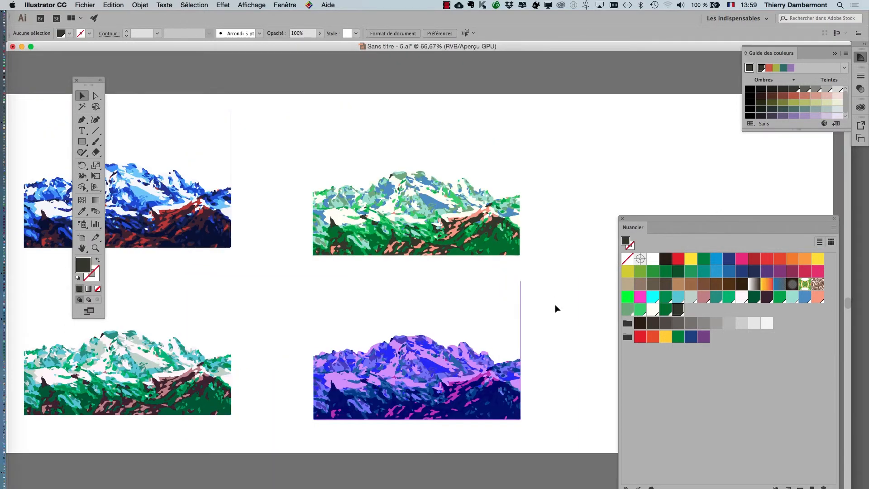
{"action": "scroll", "coordinate": [392, 266], "scroll_direction": "down", "scroll_amount": 1}
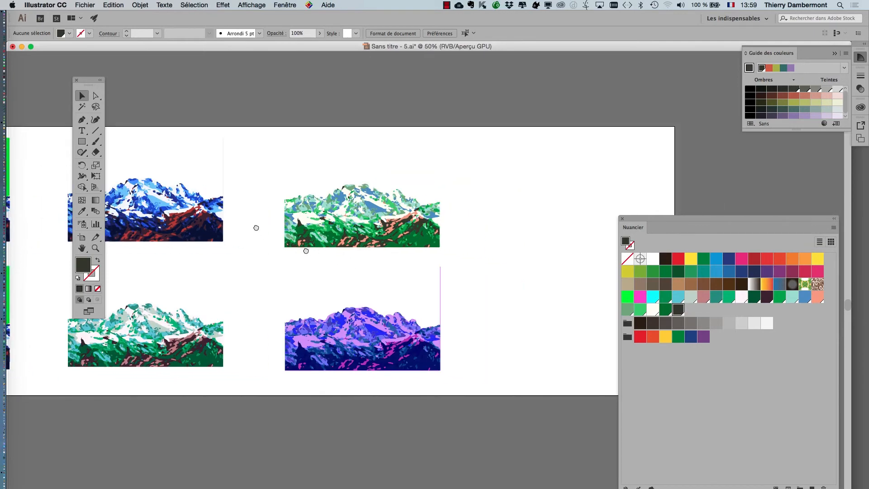